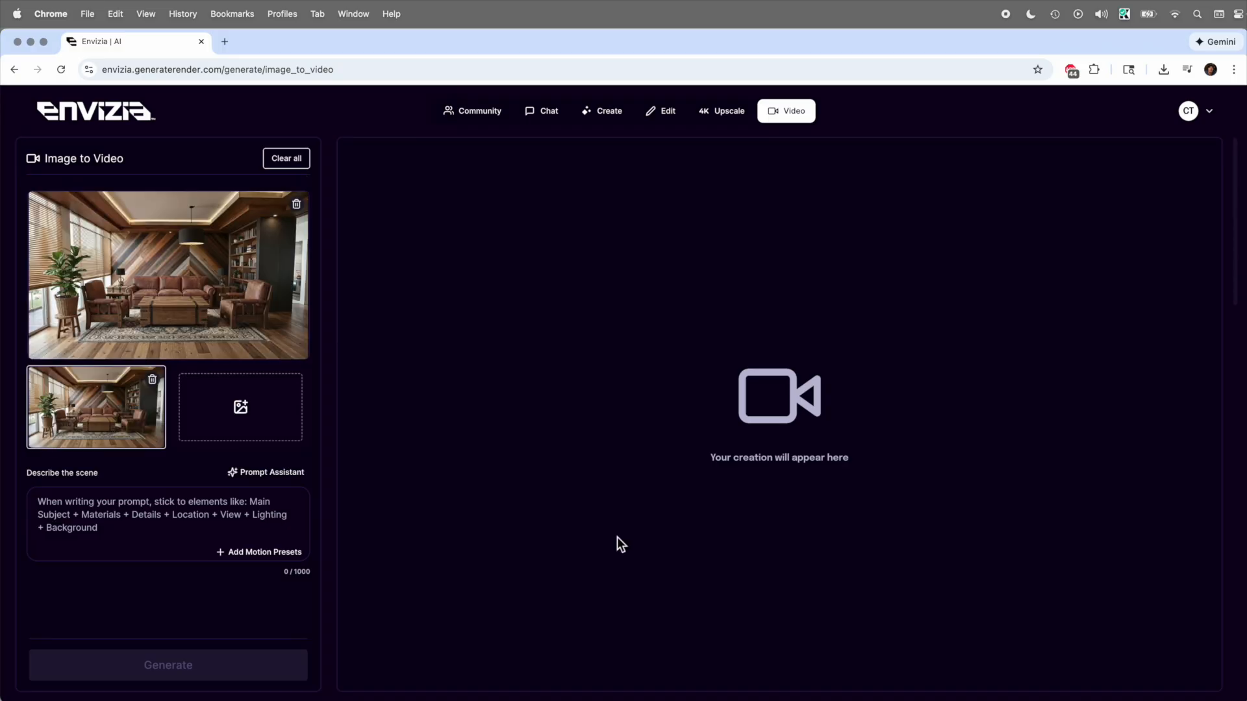
- Generate a video from the living-room image with the prompt "Move gently through the room so we can see the bookshelf more closely." and play it
click(189, 529)
text(Move gently through the room so we can see the bookshelf more closely.)
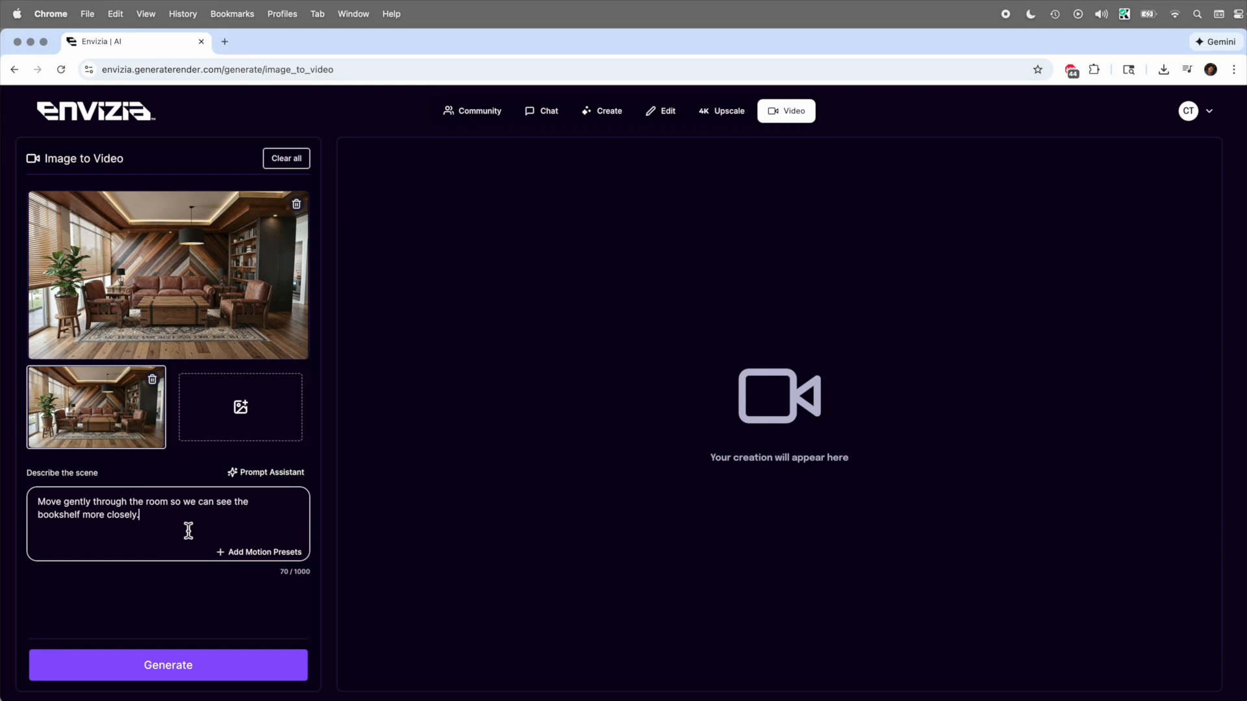
click(201, 675)
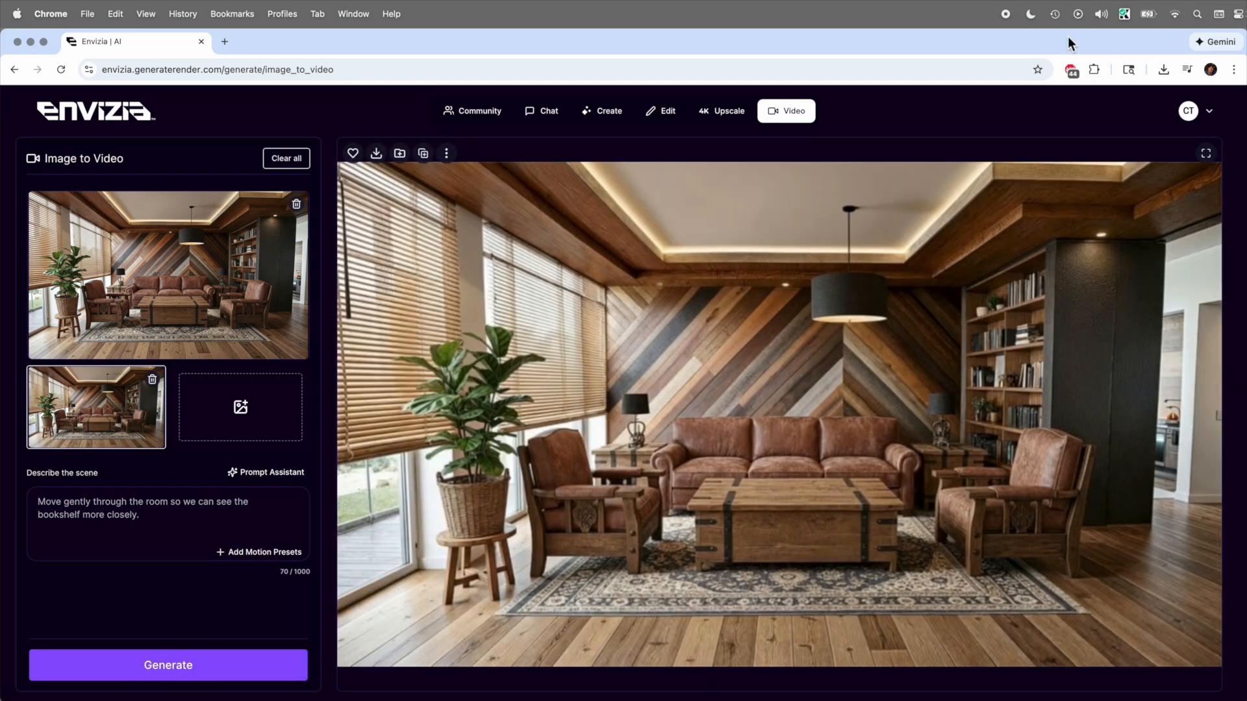
mouse_move(608, 516)
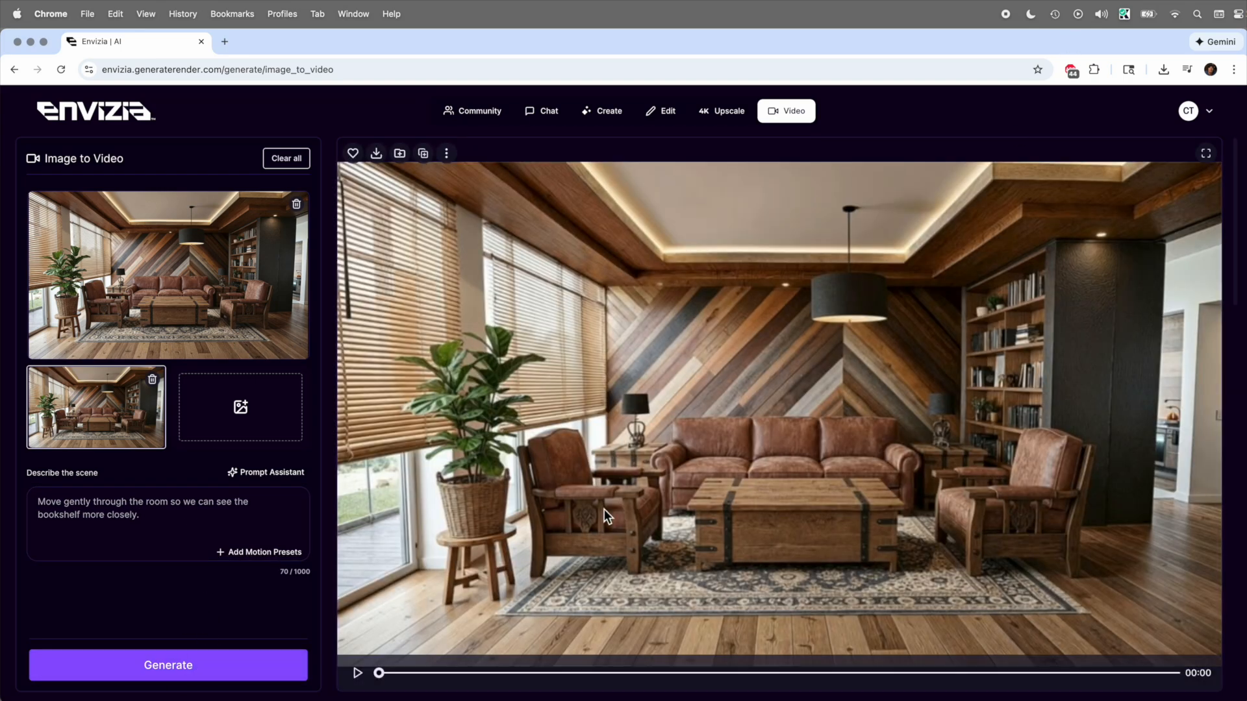
click(358, 674)
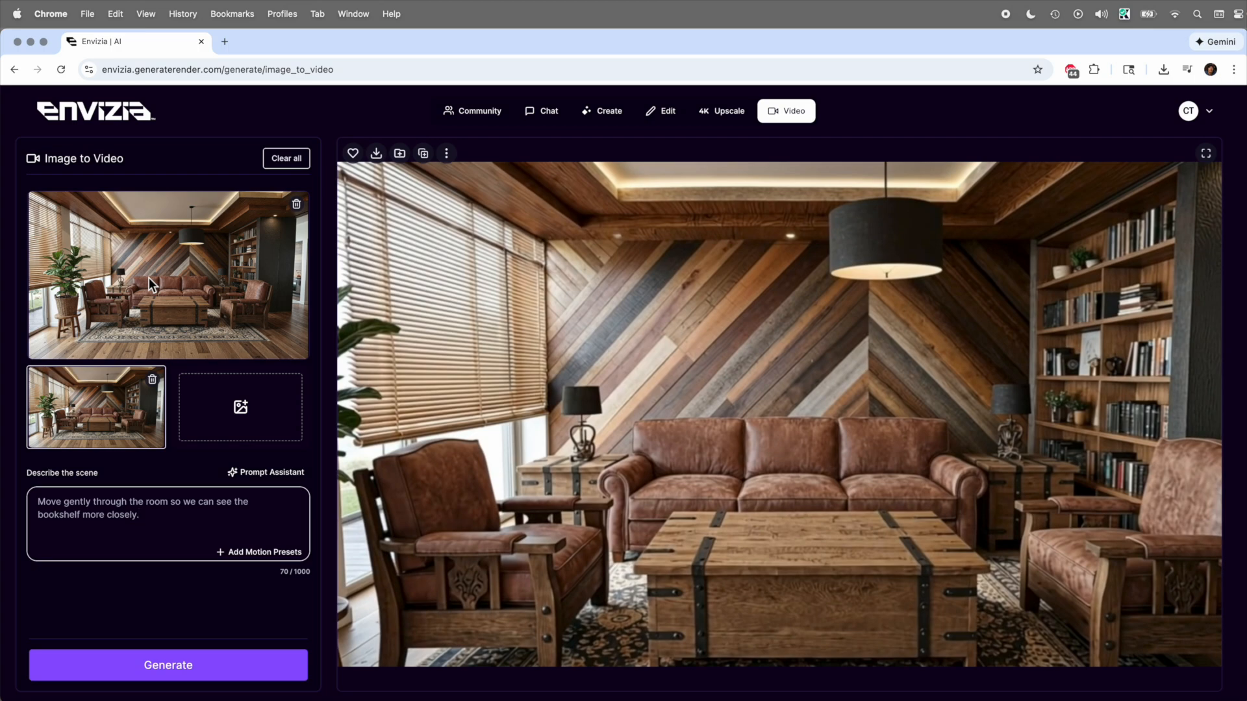
- Generate and play a video prompted "The blinds over the windows on the left of the room roll up allowing more beautiful sunlight to enter the room."
key(super+a)
text(The blinds over the windows on the left of the room roll up allowing more beautiful sunlight to enter the room.)
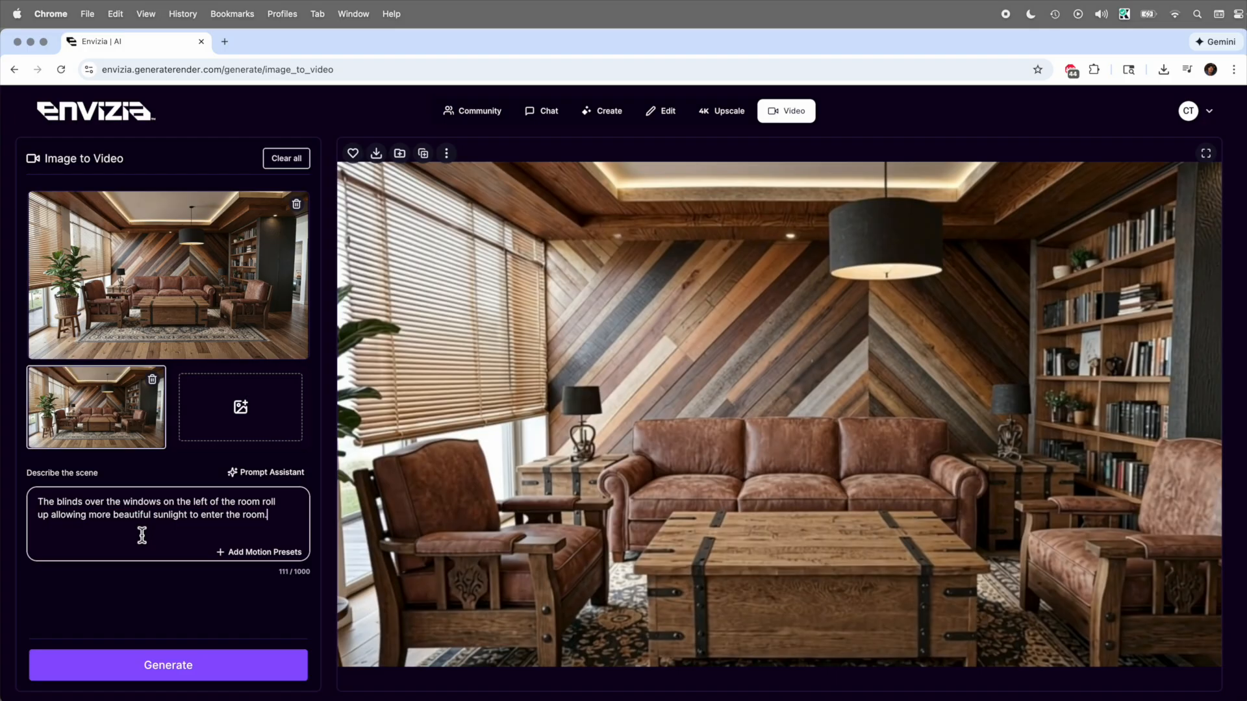
click(176, 676)
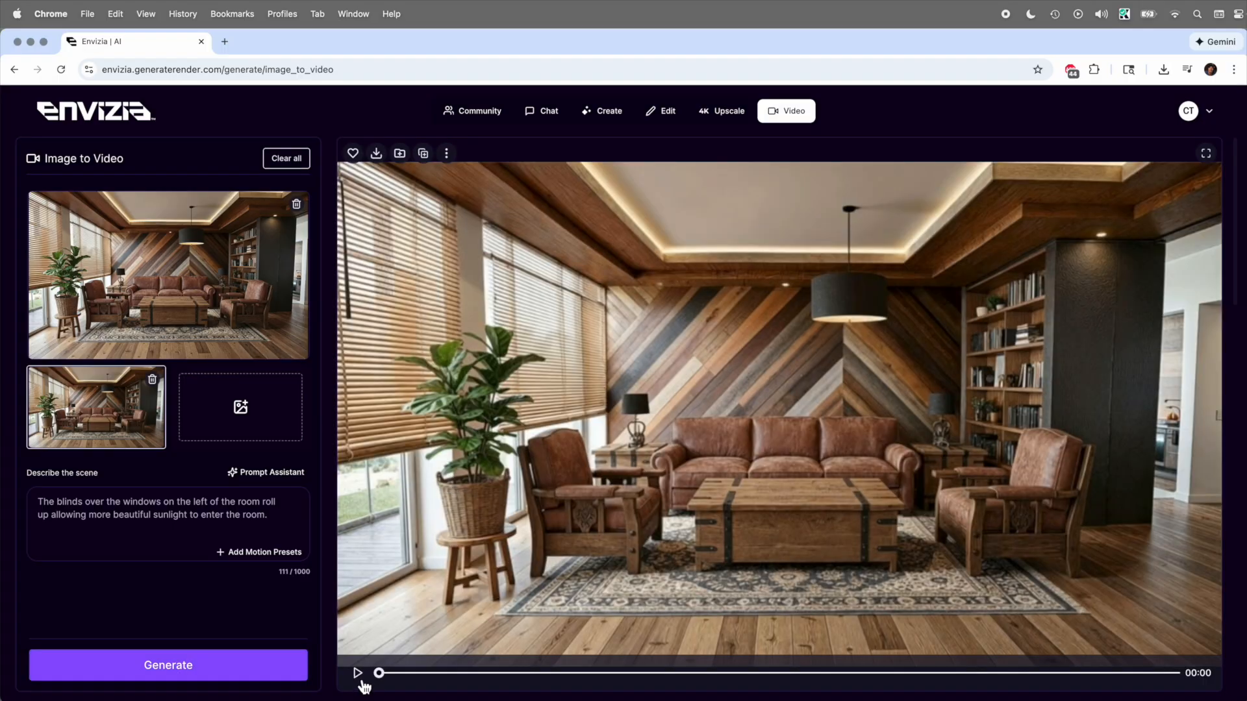
click(359, 675)
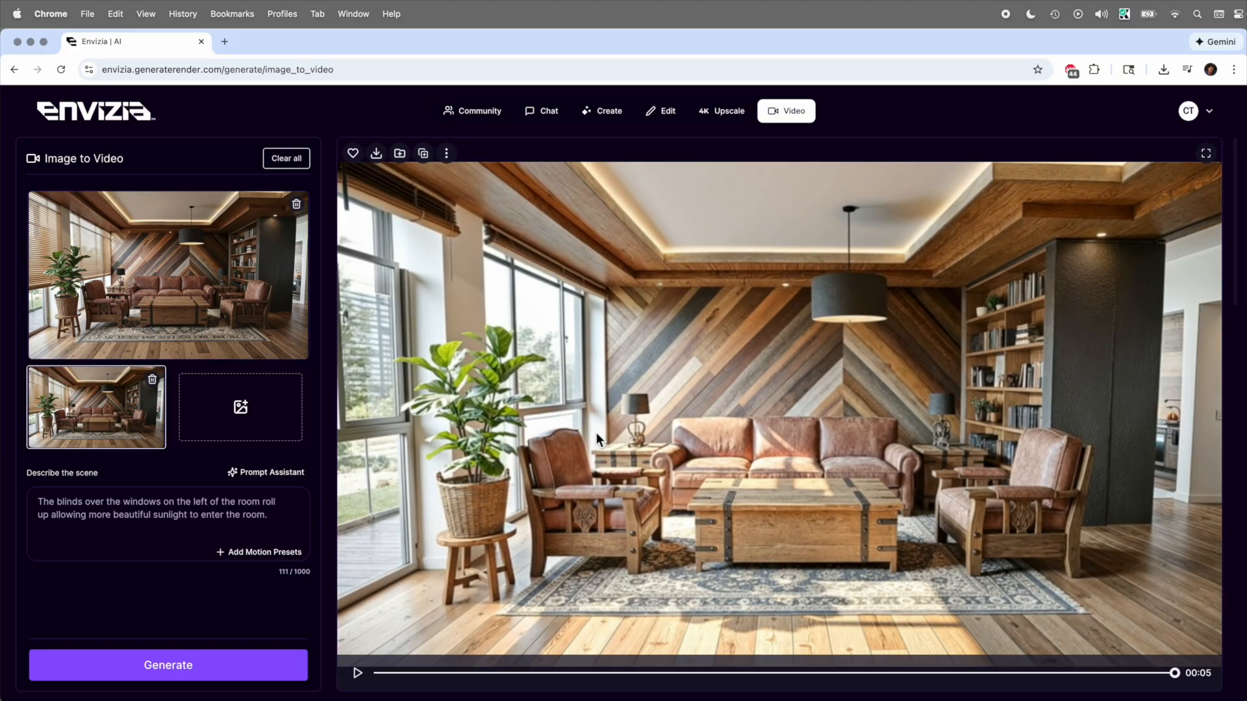
- Replace the prompt with "Transition from day to night lighting." and generate the video from the same living-room image
click(270, 516)
key(super+a)
text(Transition from day to night lighting.)
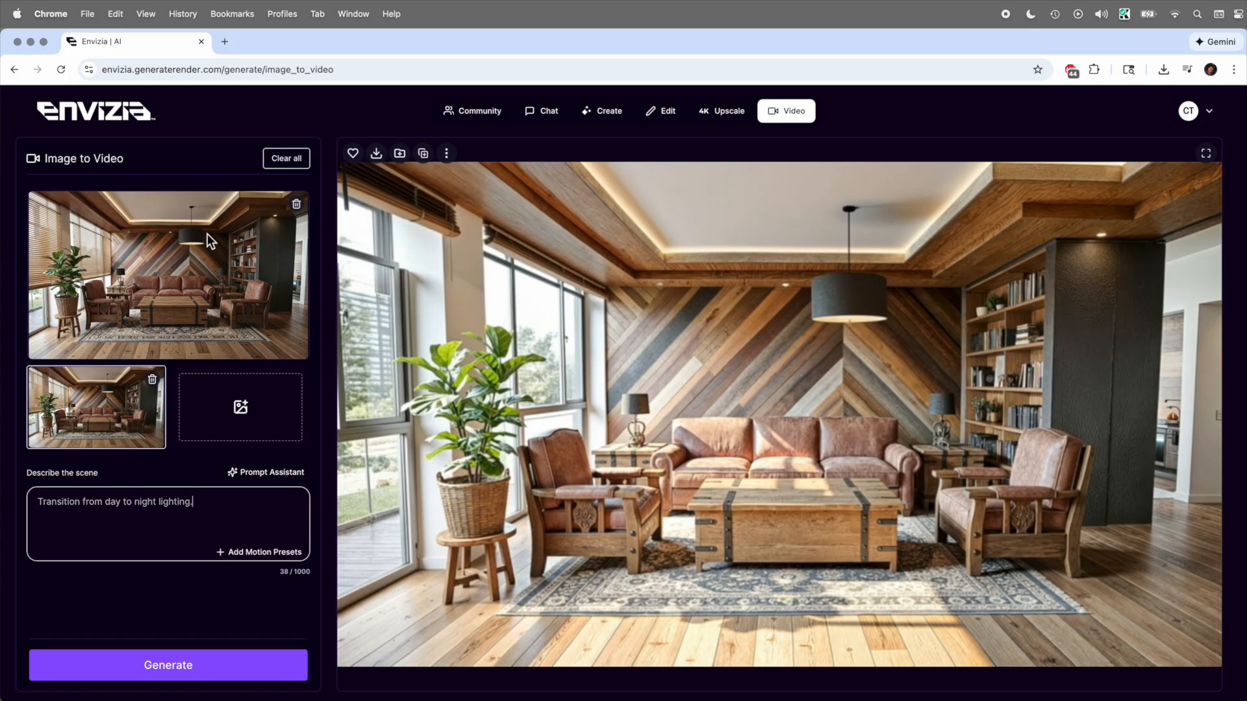
click(200, 674)
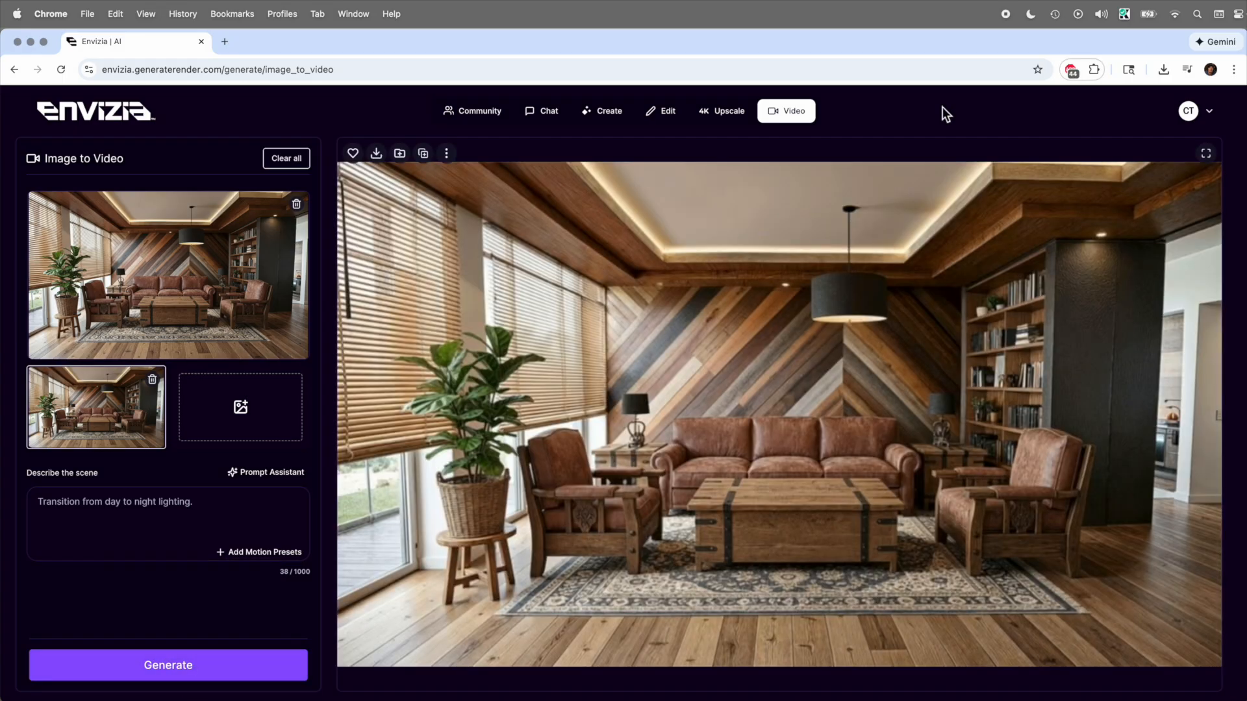
mouse_move(383, 620)
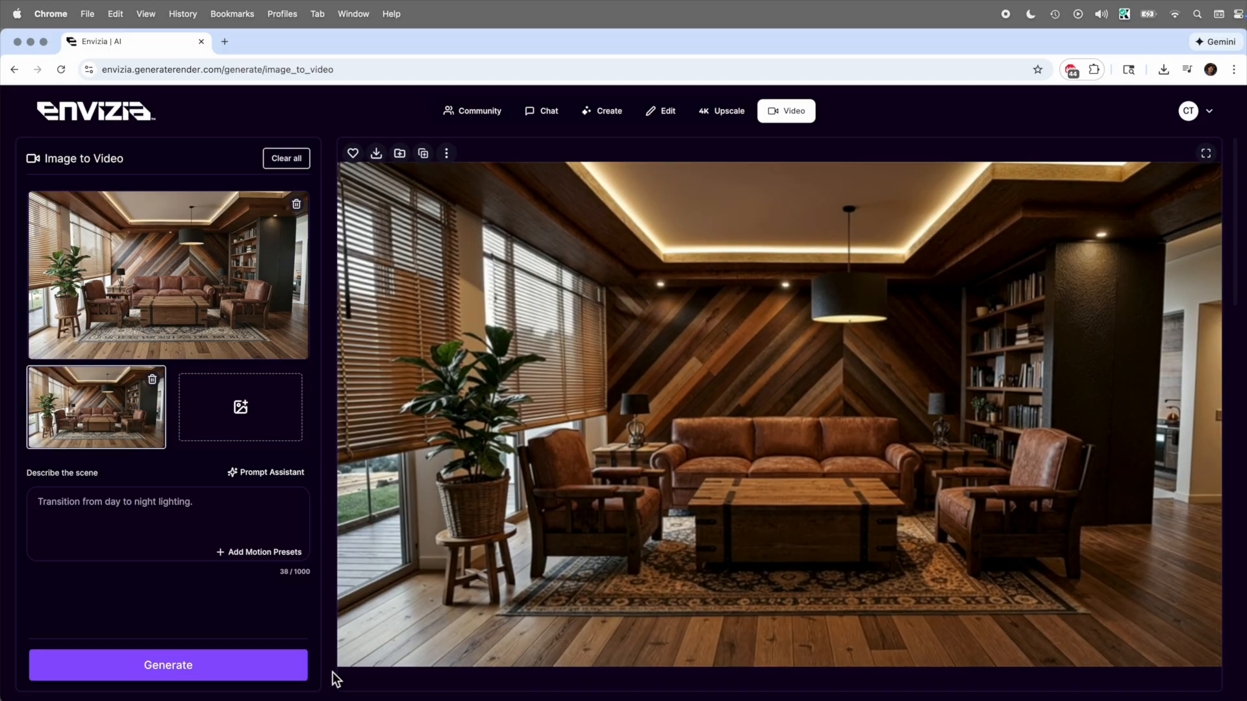
mouse_move(880, 469)
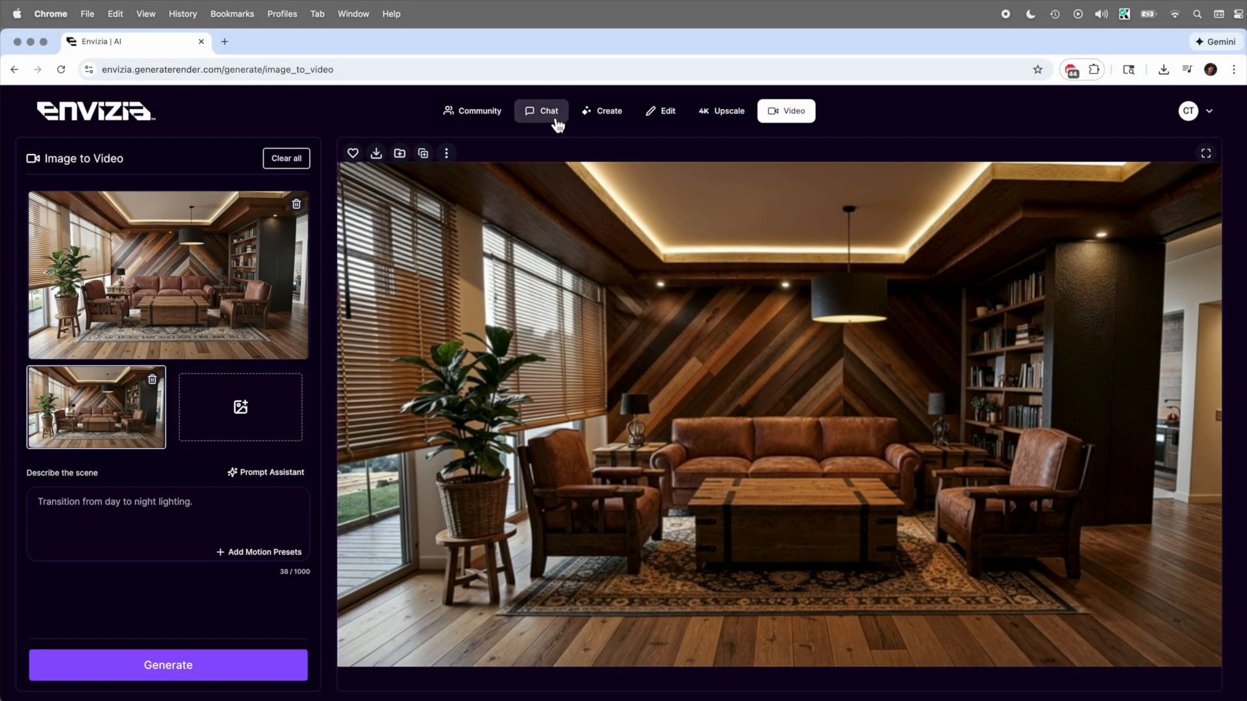
- Switch to the chat and attach the image Chairs _ start.jpg to the message
click(553, 119)
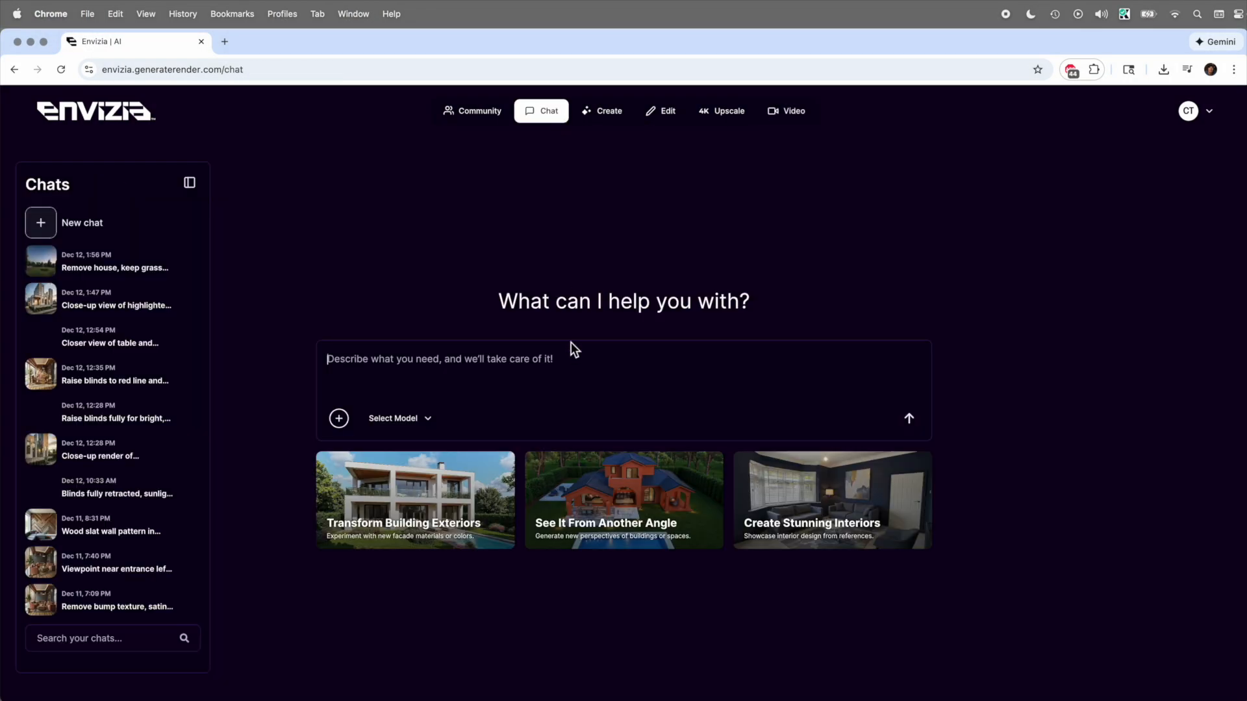
click(349, 425)
click(325, 451)
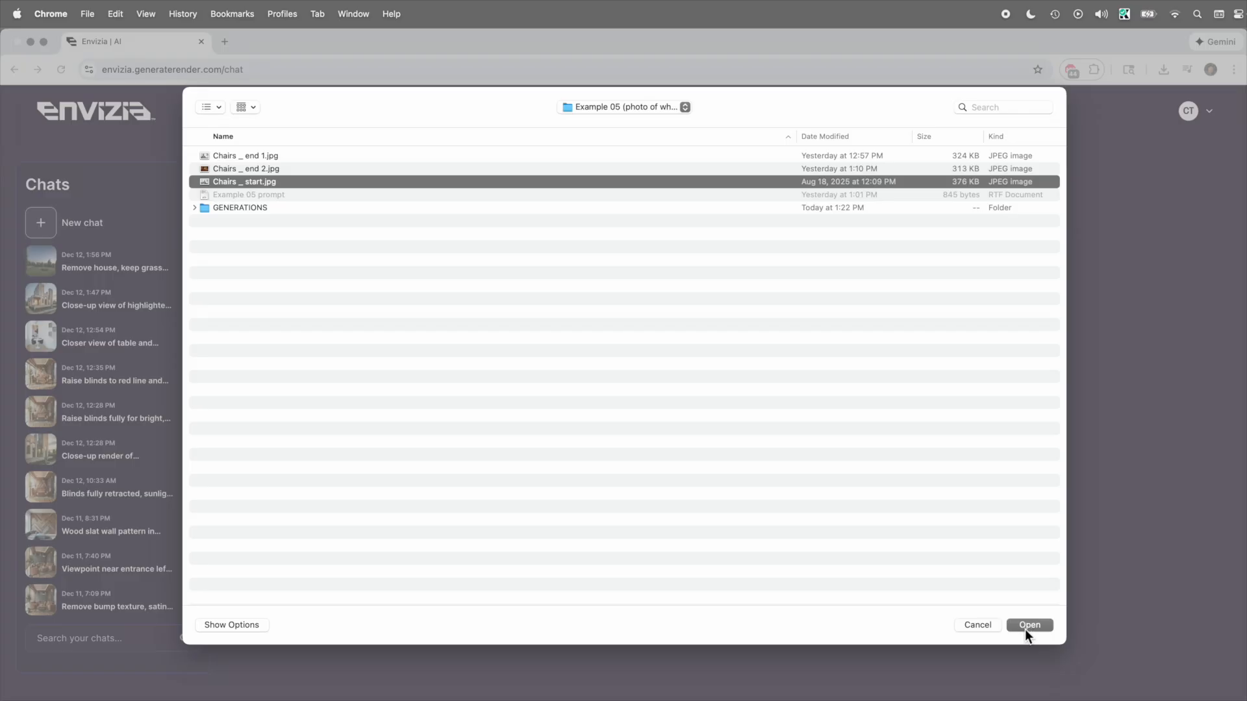
click(1026, 628)
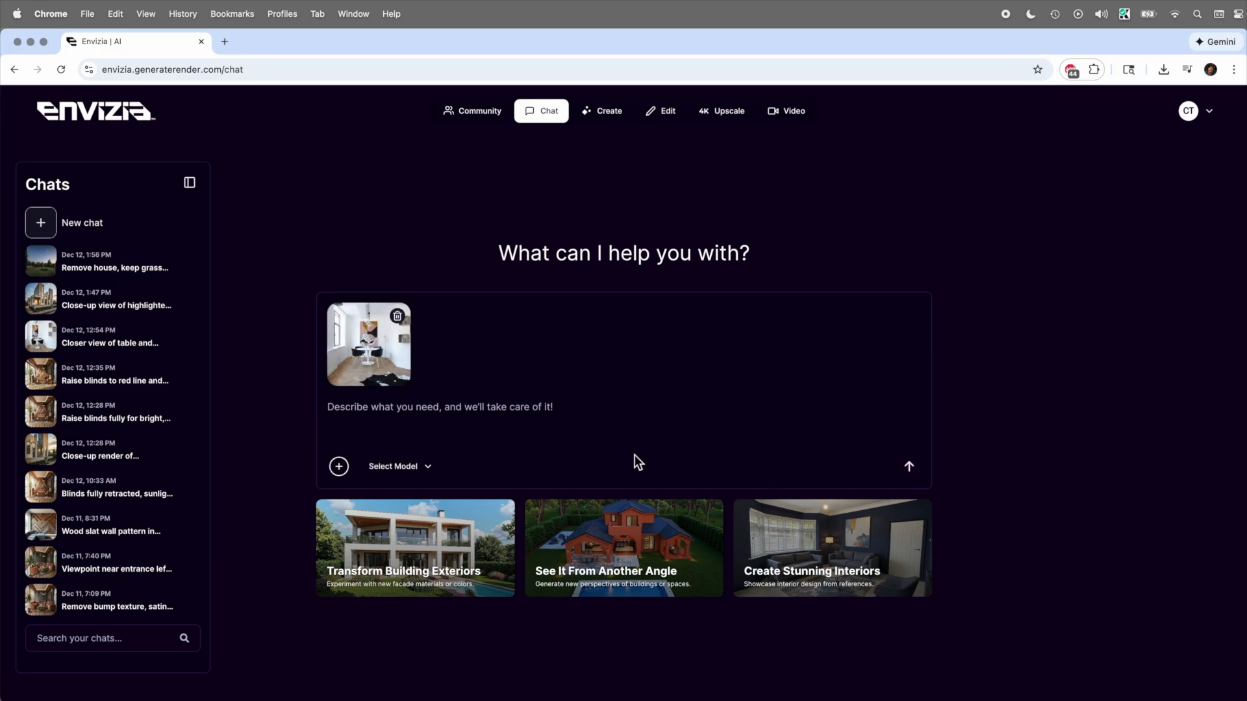
- Send a prompt for a different view much closer to the table and chairs, otherwise maintaining the room's design, with the model Let AI decide
click(504, 426)
text(Show me a different view of this room. Move in closer to the table and chairs so we are much closer in to those. Maintain the design of the room otherwise.)
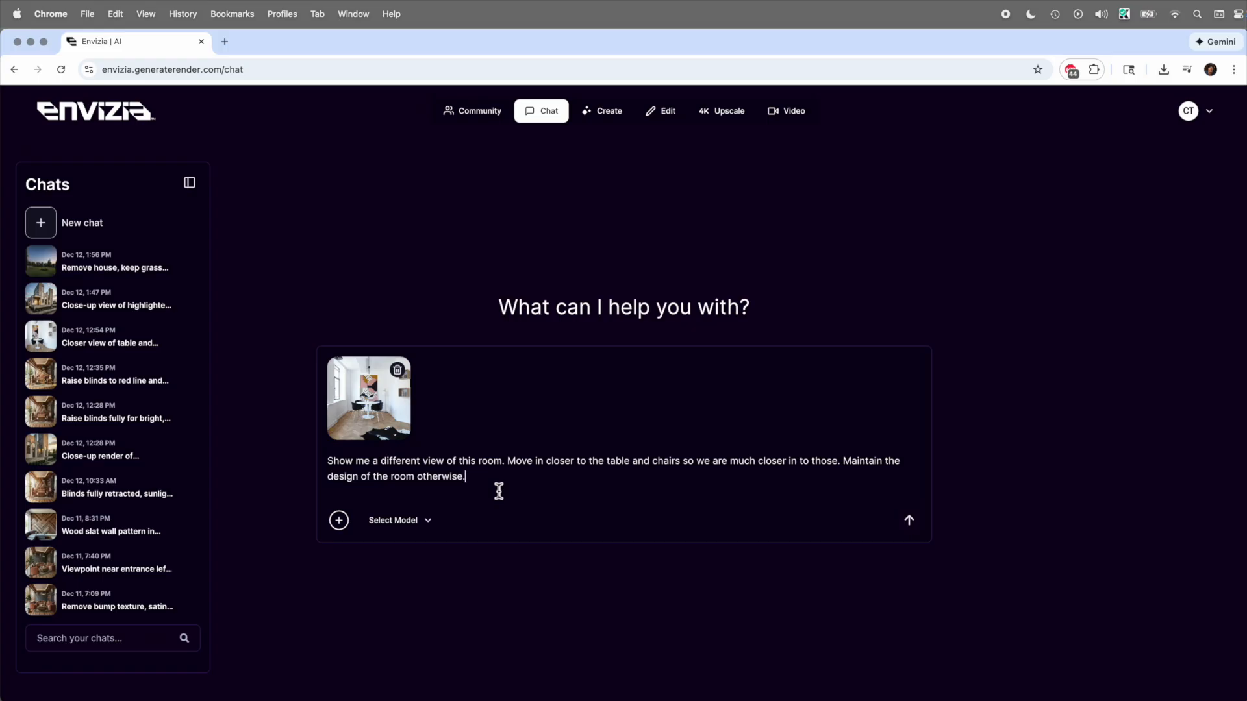
click(403, 524)
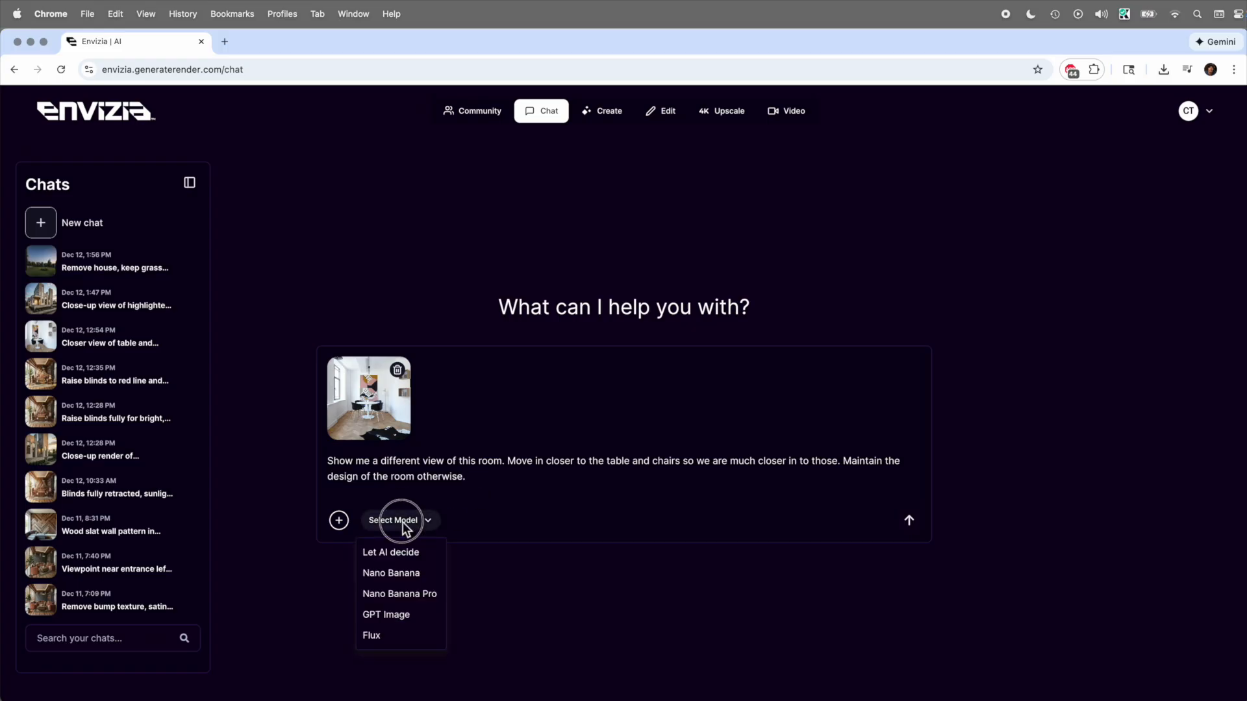
click(390, 552)
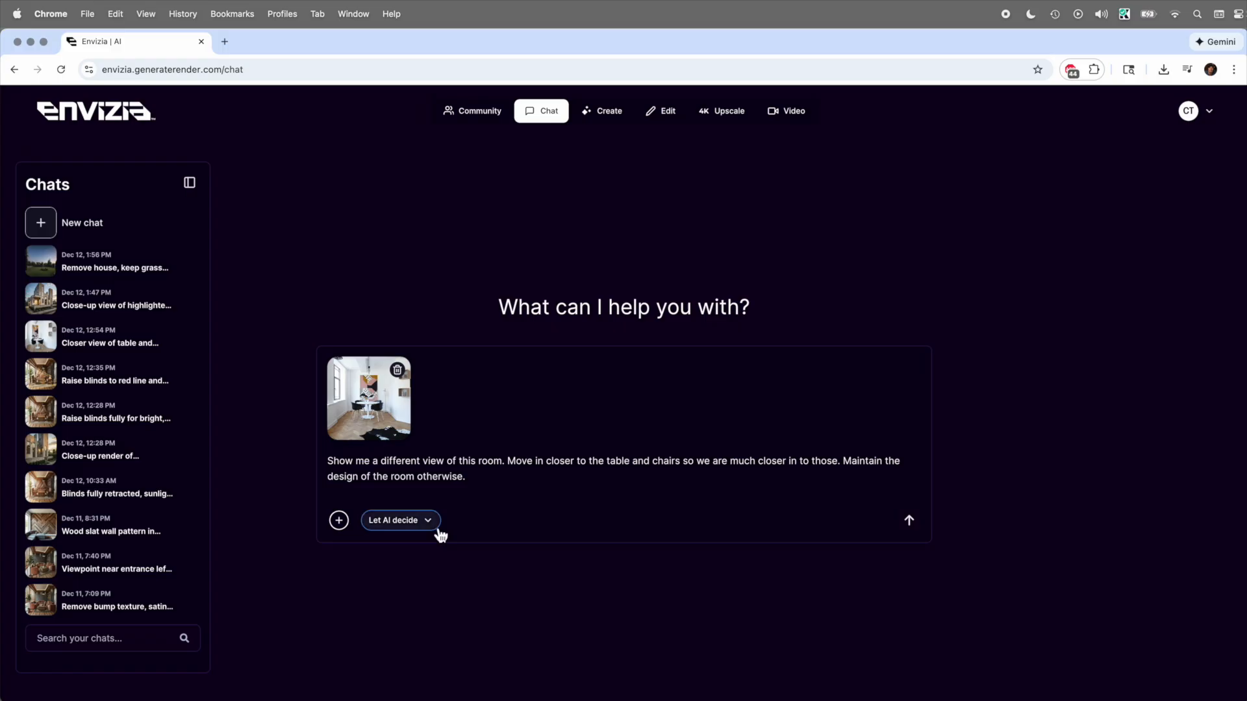
click(909, 521)
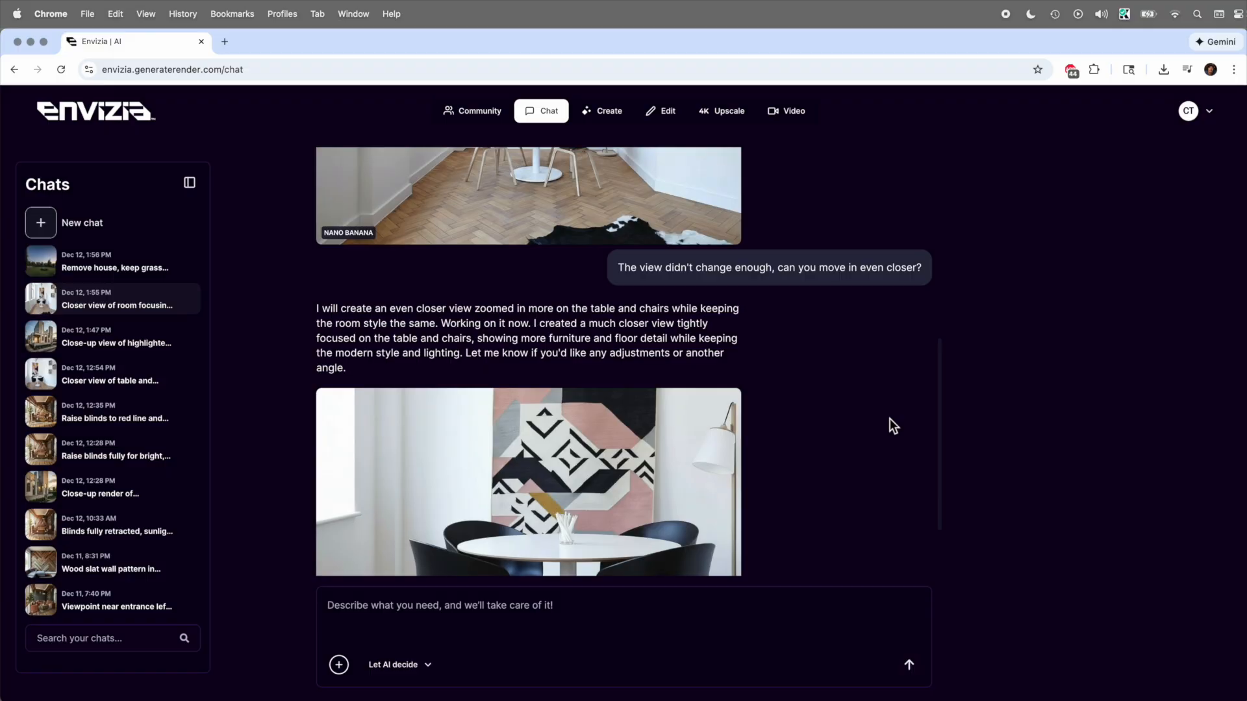
- Enlarge the first generated closer view of the room and compare it with the original using the before/after slider
scroll(890, 418, up, 5)
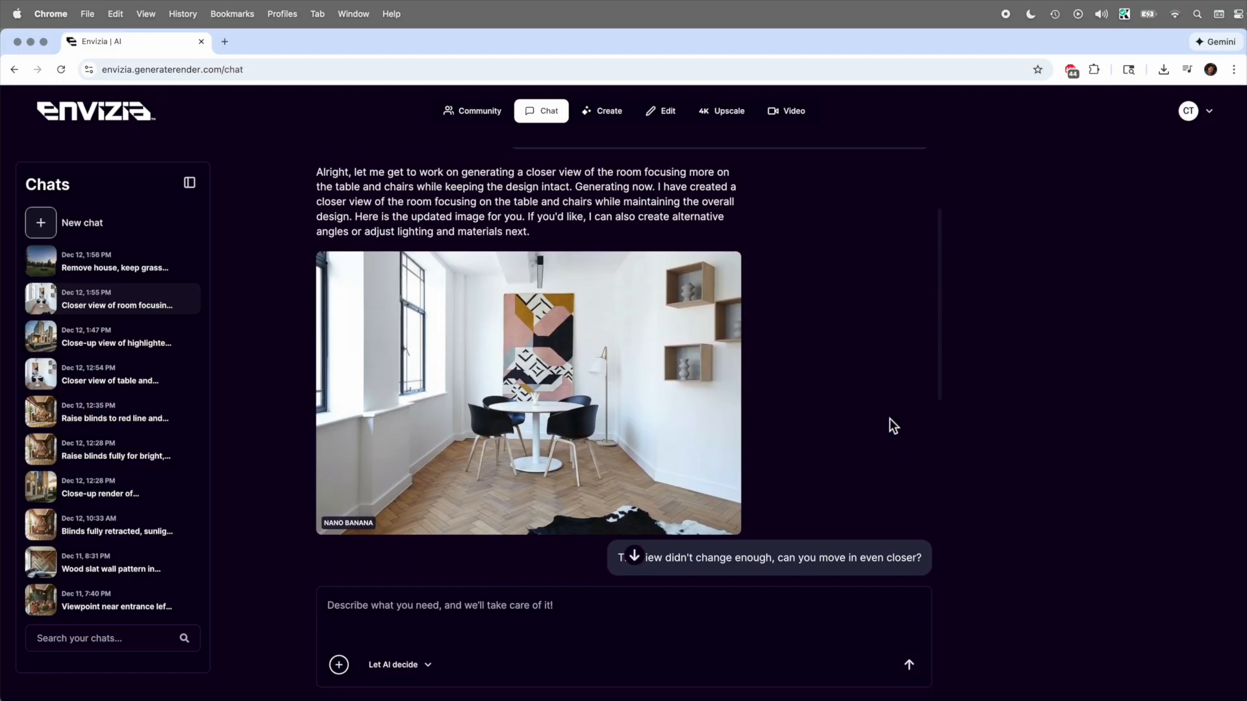
scroll(889, 419, up, 1)
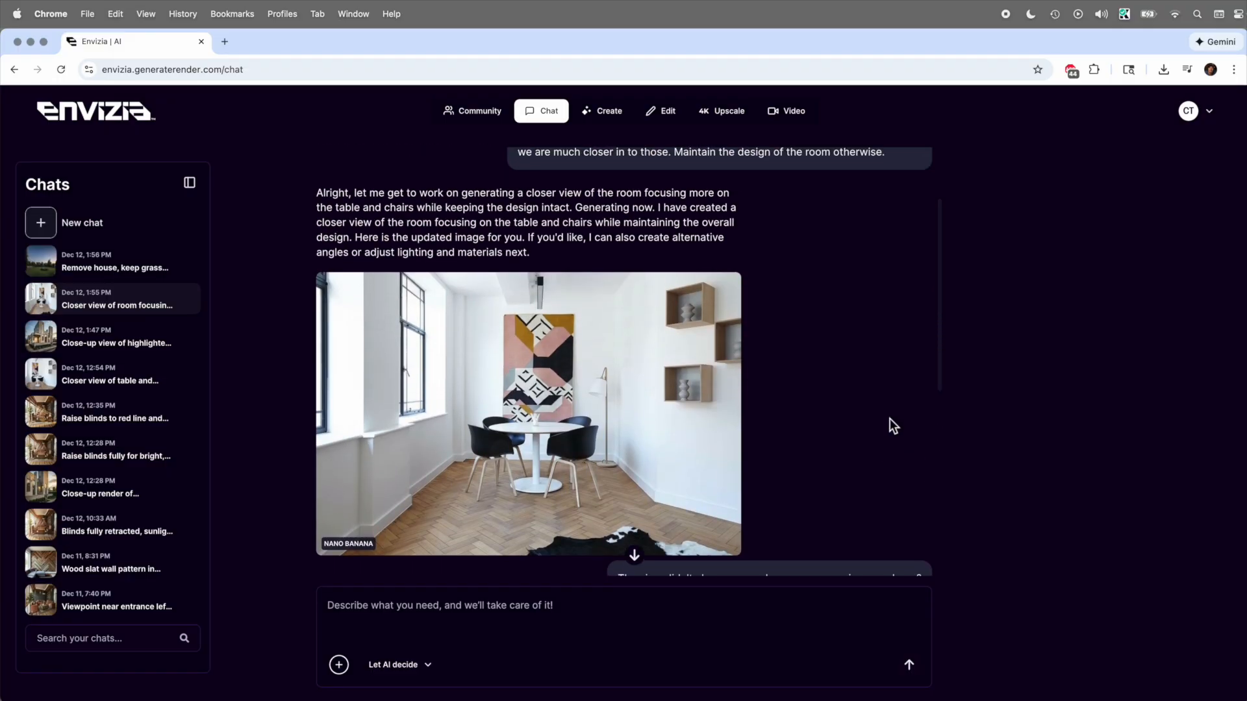
click(654, 435)
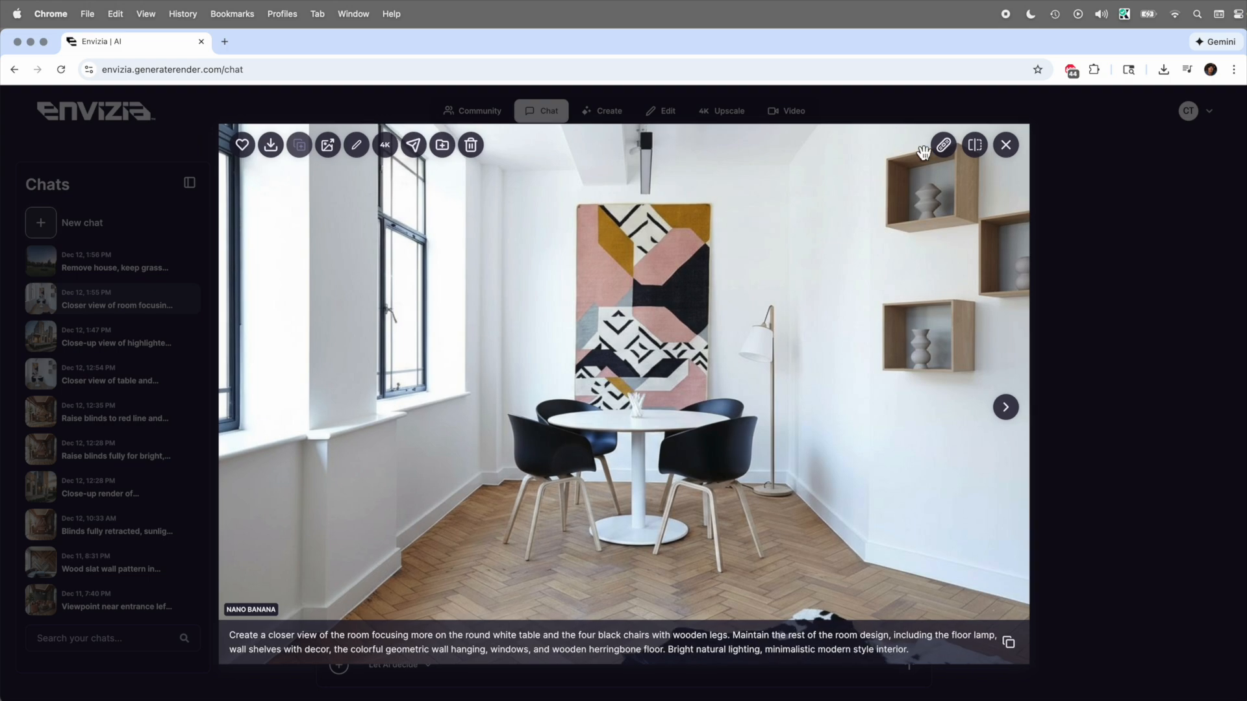
click(982, 146)
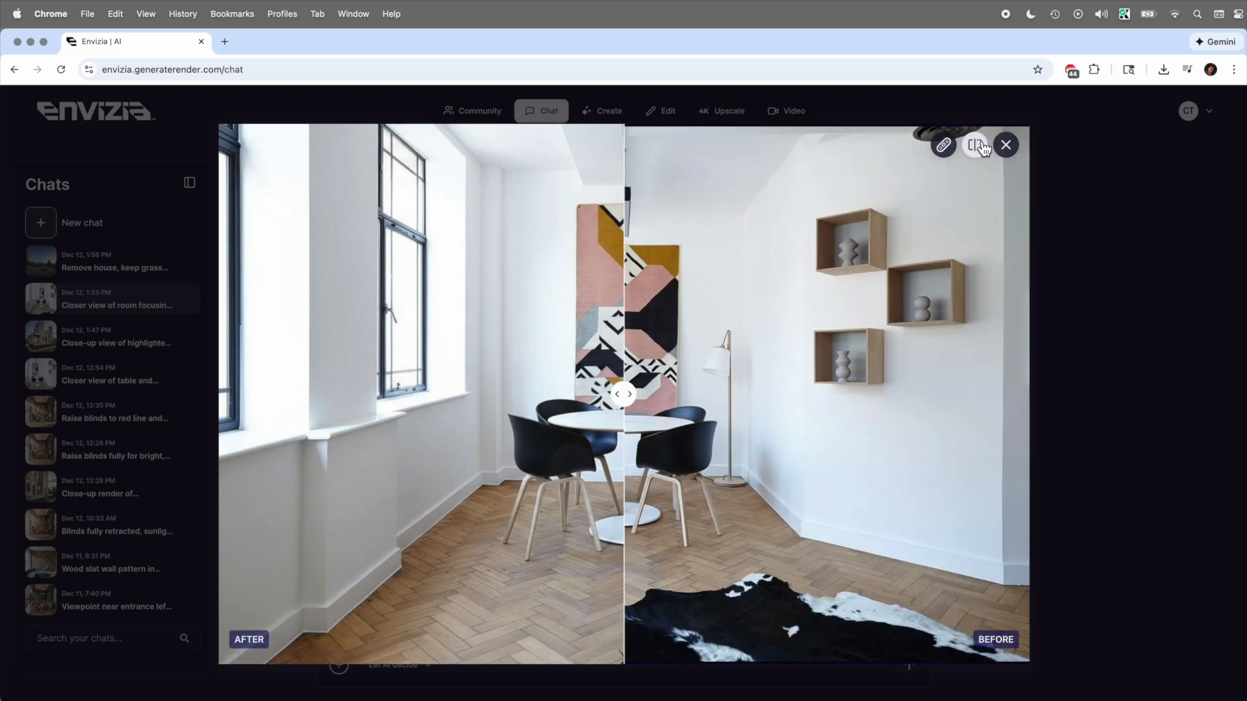
drag(624, 394, 701, 409)
click(1018, 145)
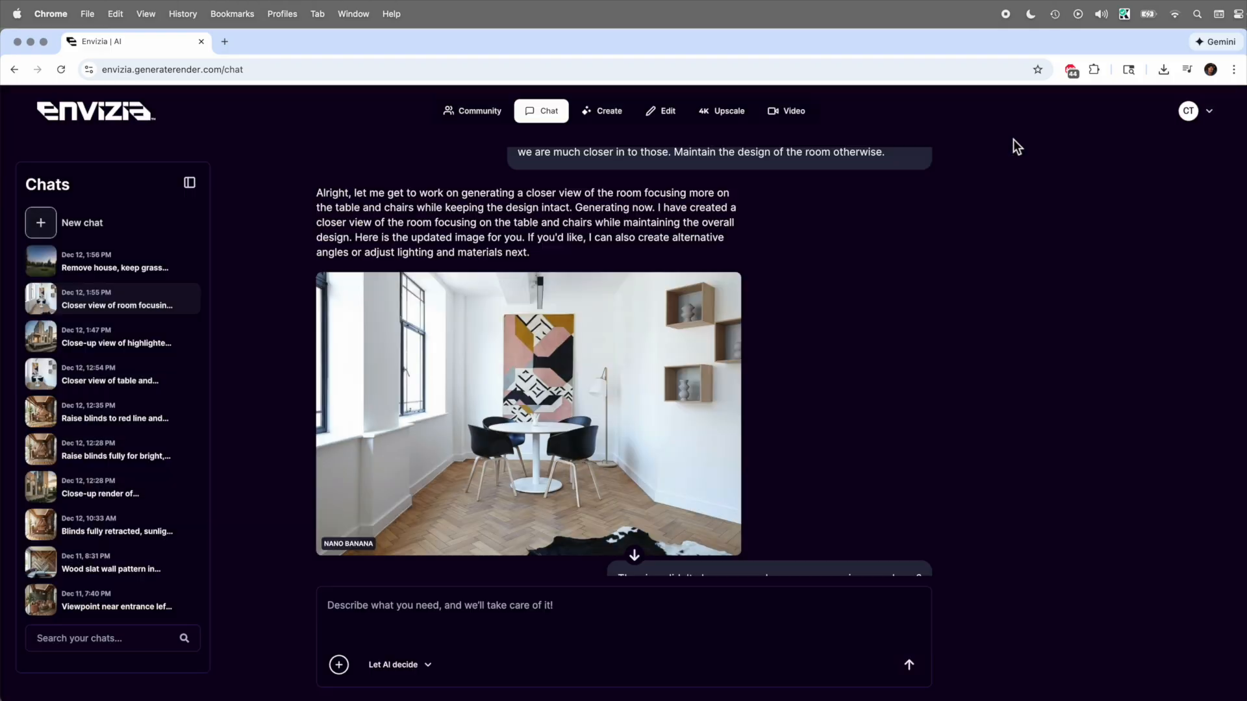
- Enlarge the image generated for the follow-up request to move in even closer to the table and chairs
scroll(777, 535, down, 5)
scroll(776, 535, down, 1)
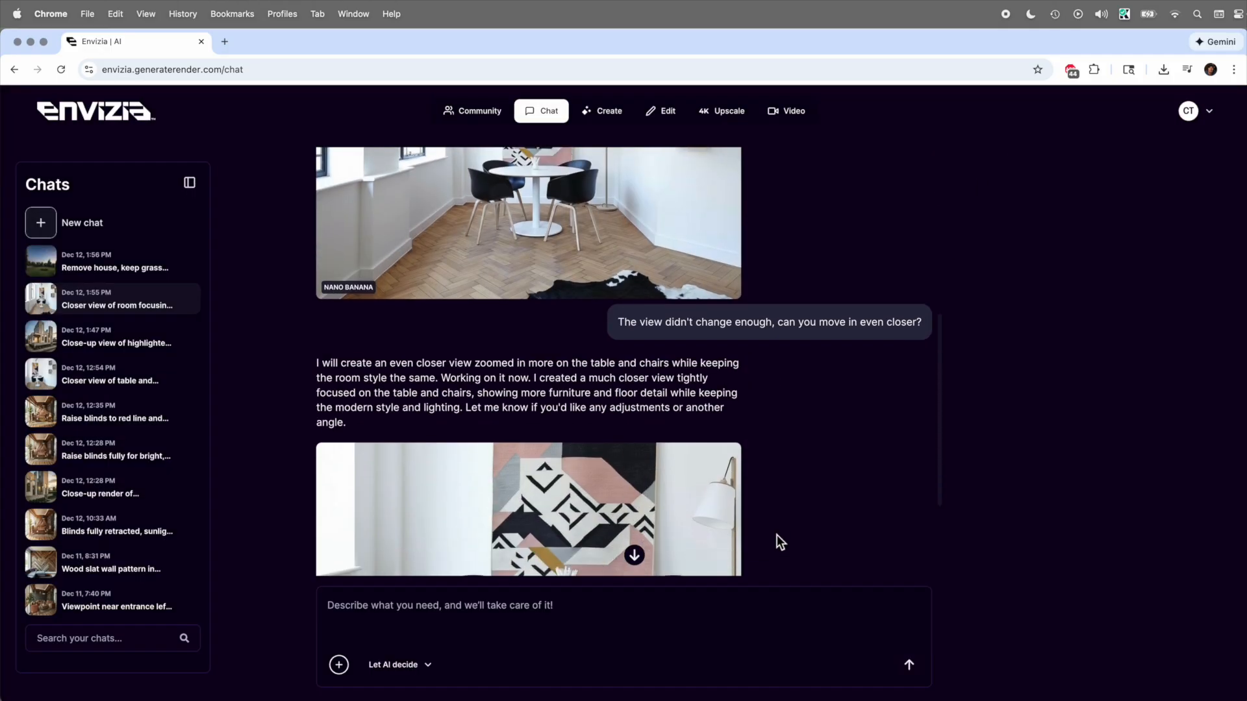
scroll(777, 535, down, 3)
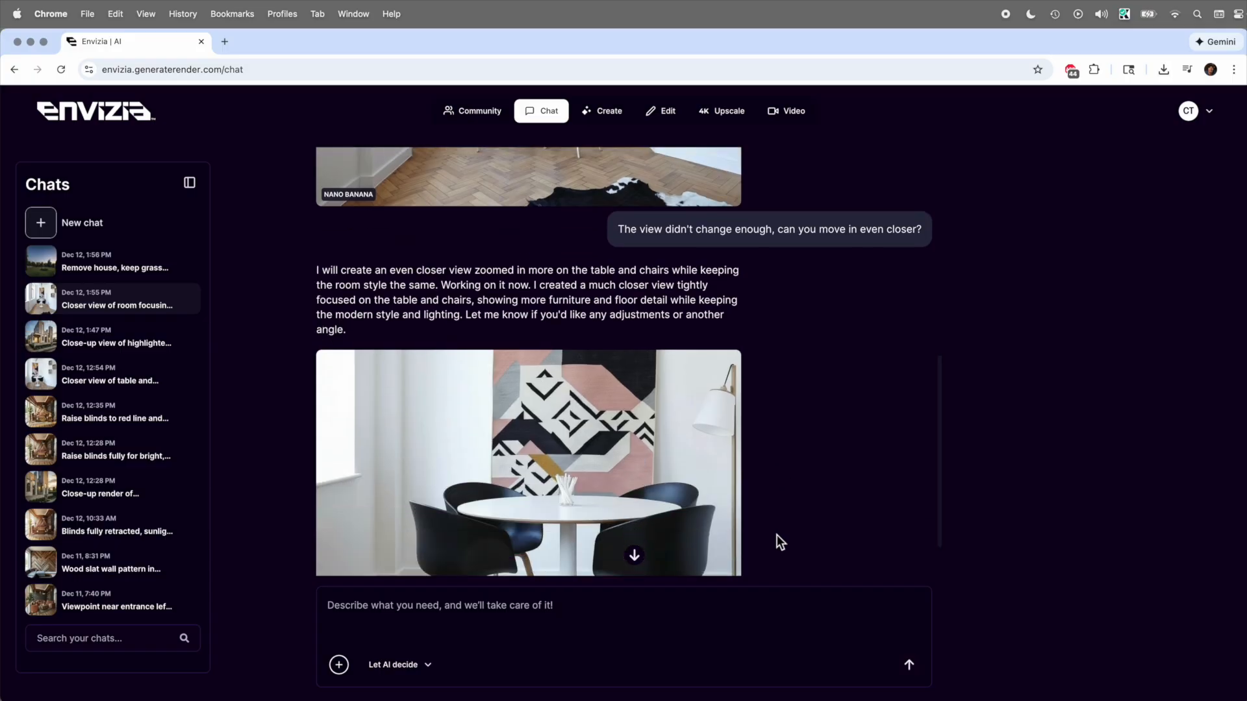
click(676, 453)
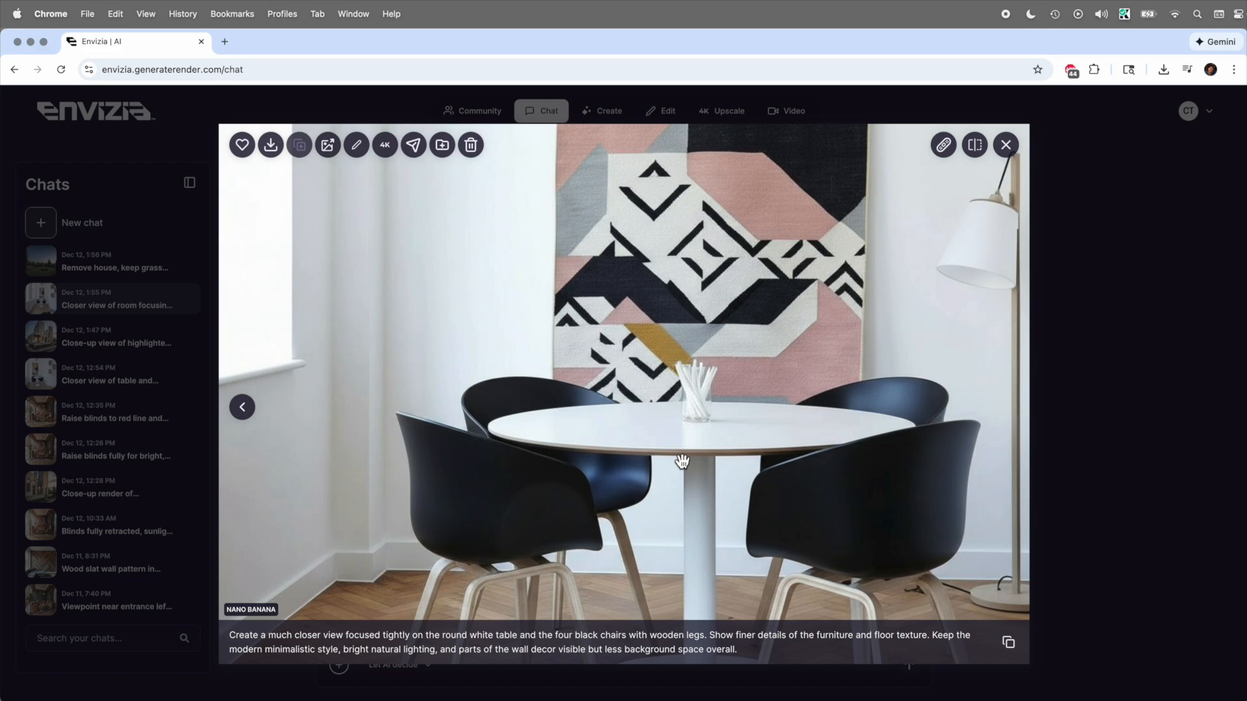
- Clear the previous images and prompt in Image to Video and upload the original white dining-room photo as the start frame
click(788, 111)
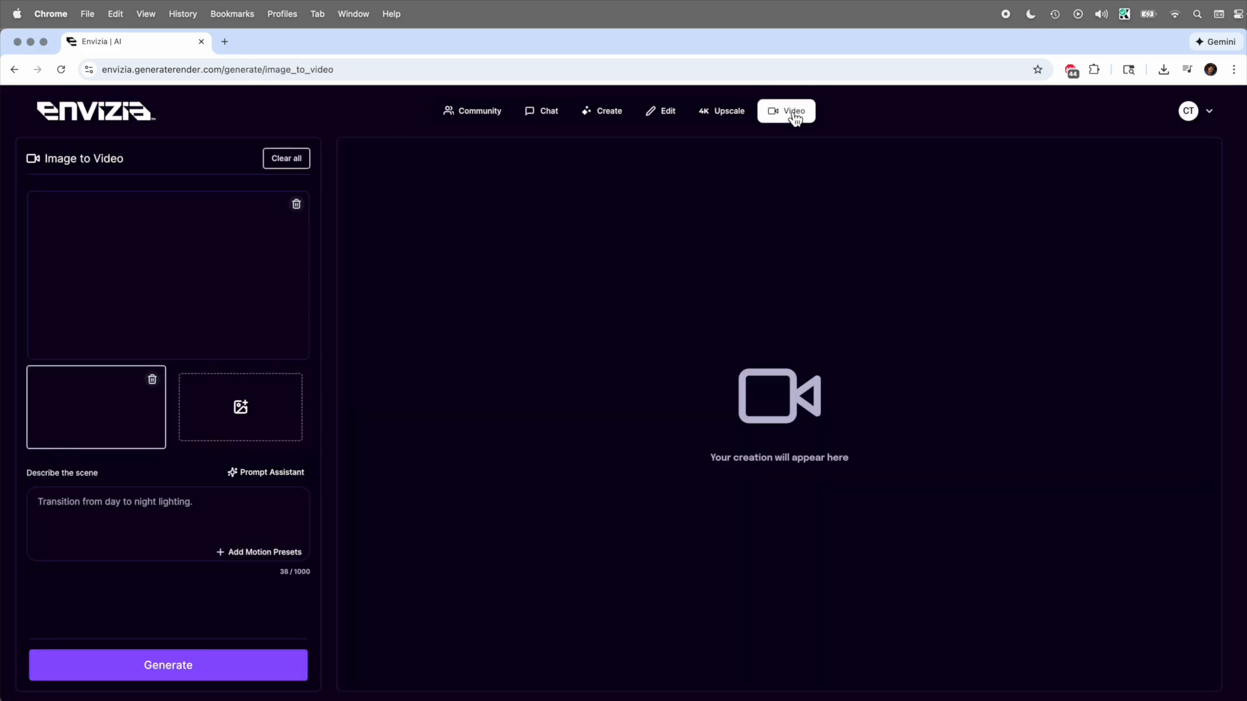
click(299, 166)
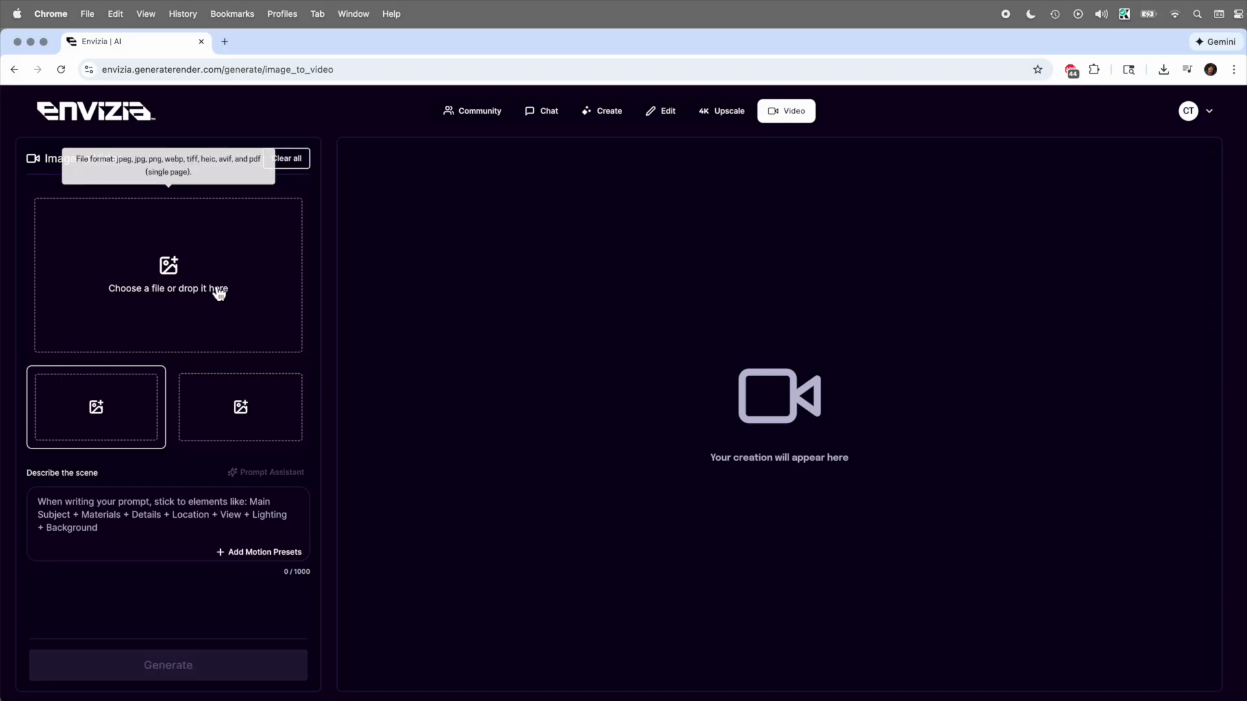
click(136, 398)
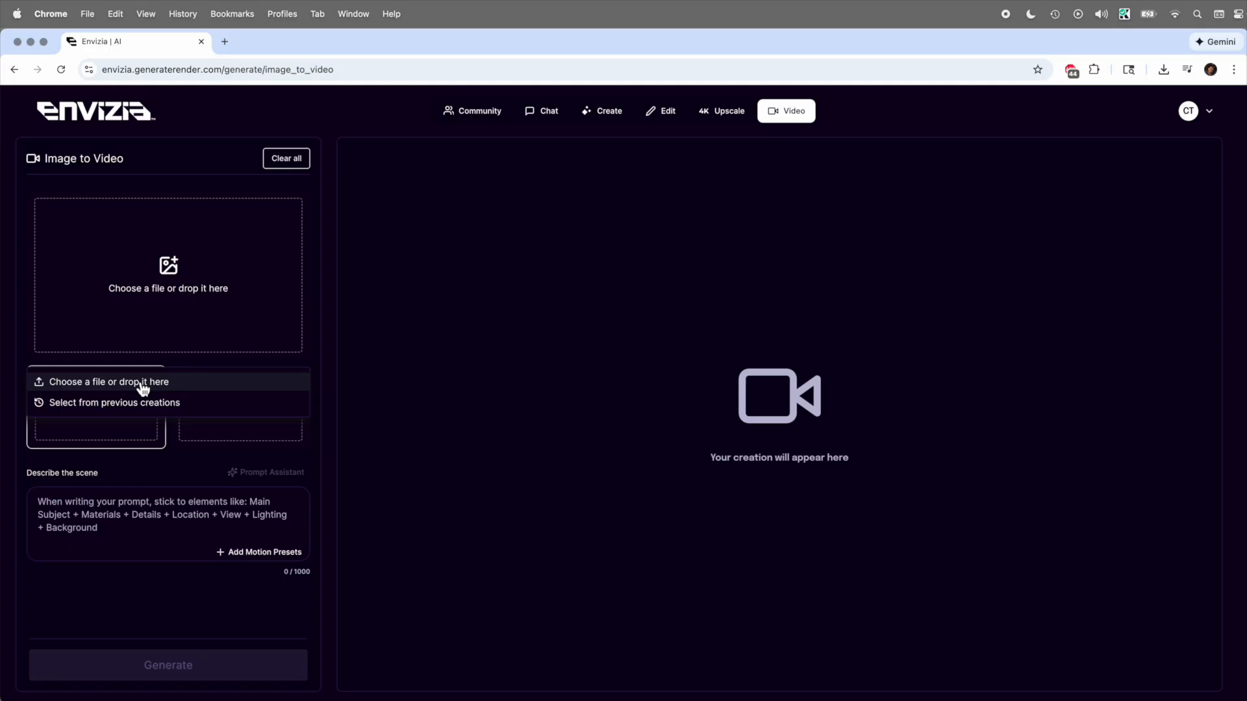
click(143, 384)
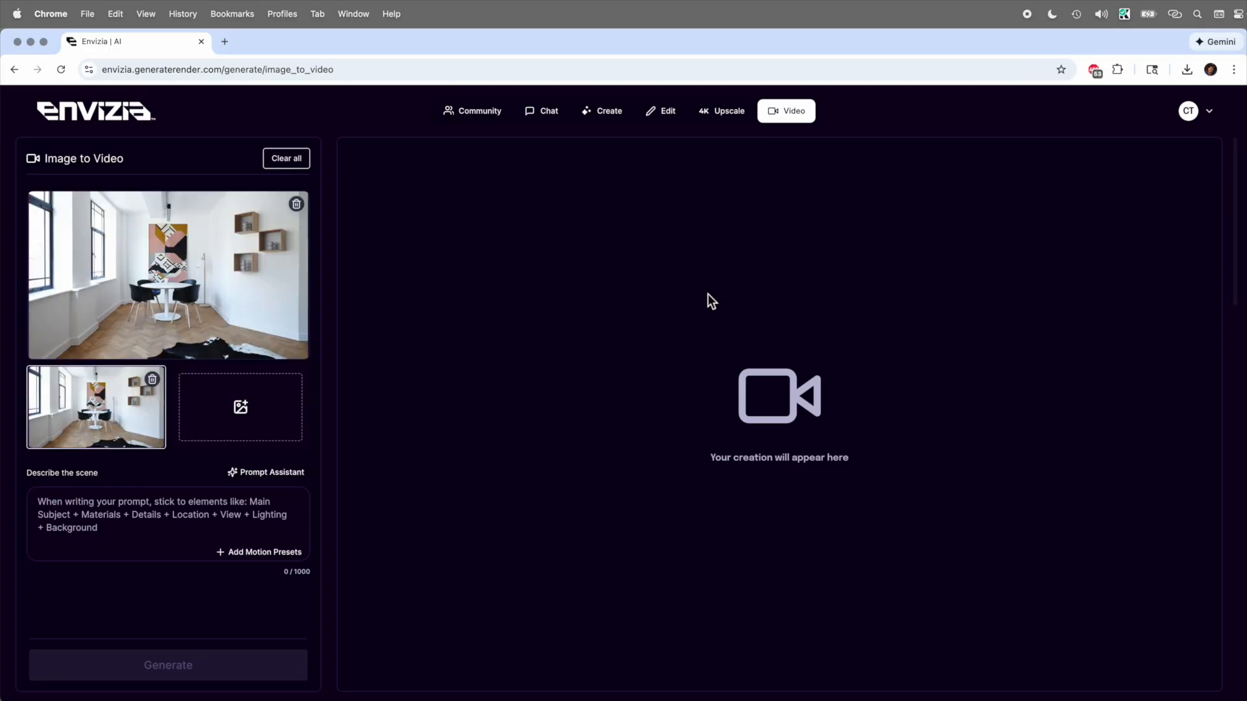
- Preview Chairs _ end 1.jpg and upload it as the end frame of the video
click(251, 402)
click(189, 292)
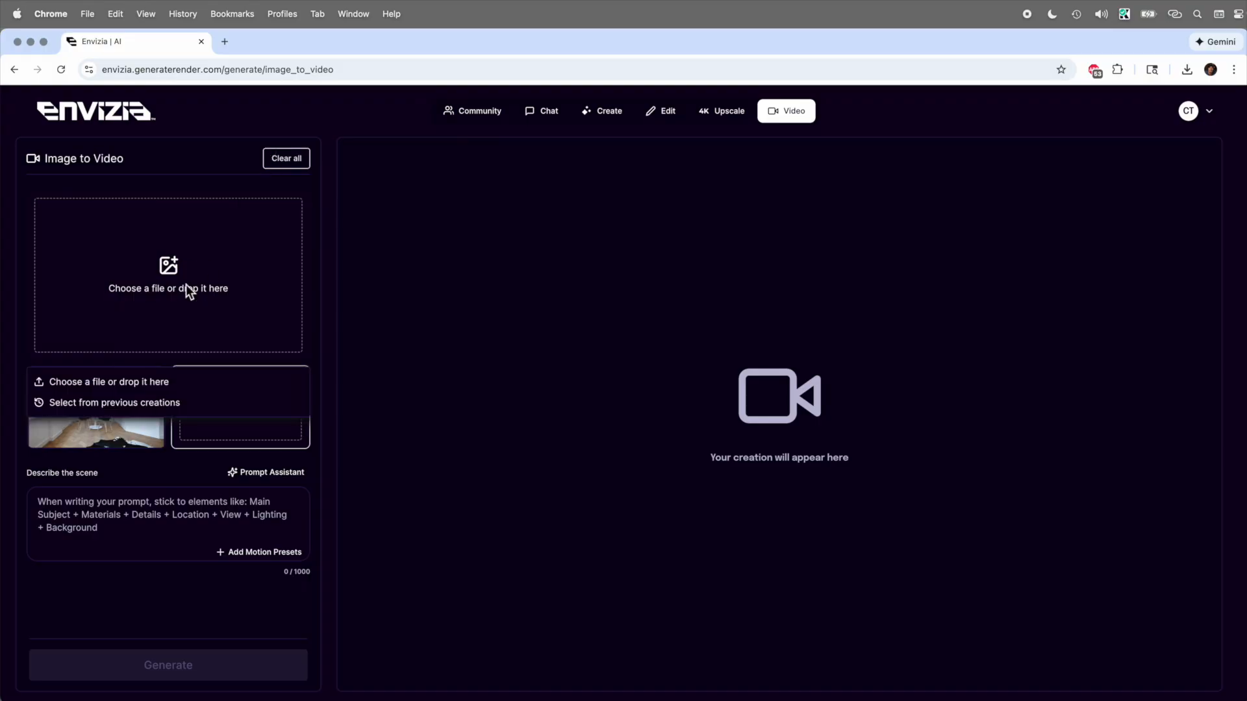
click(130, 388)
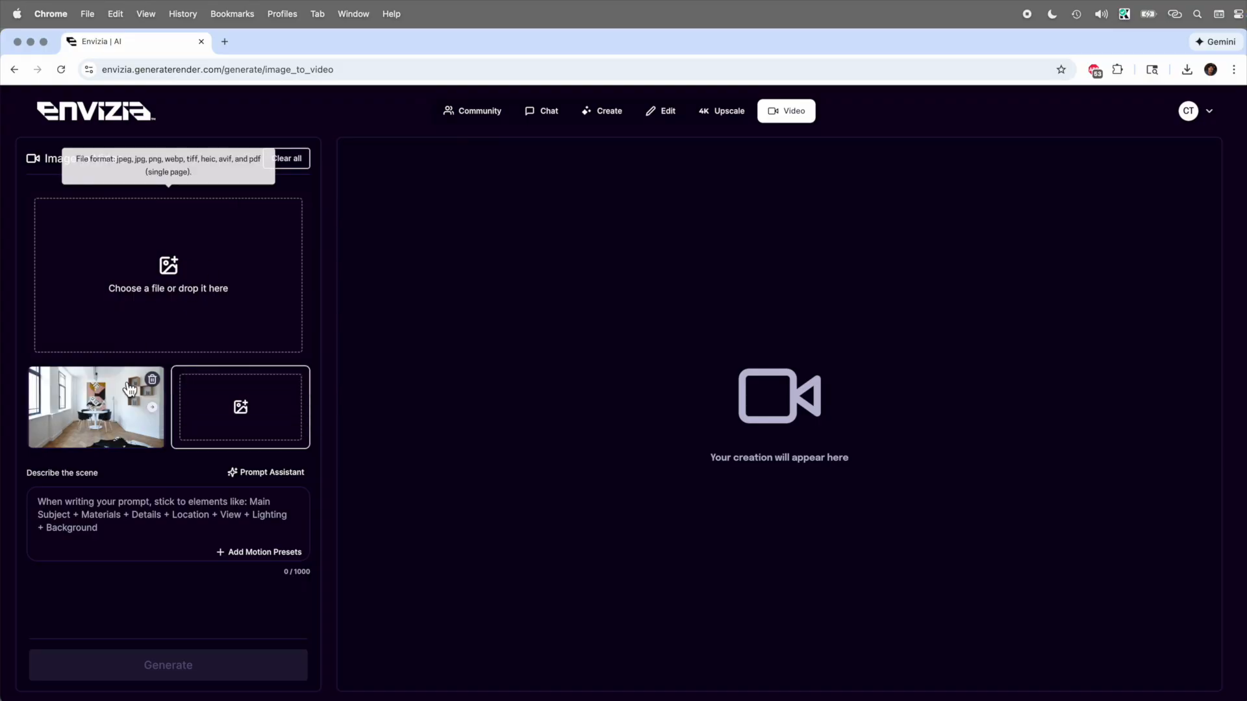
click(130, 389)
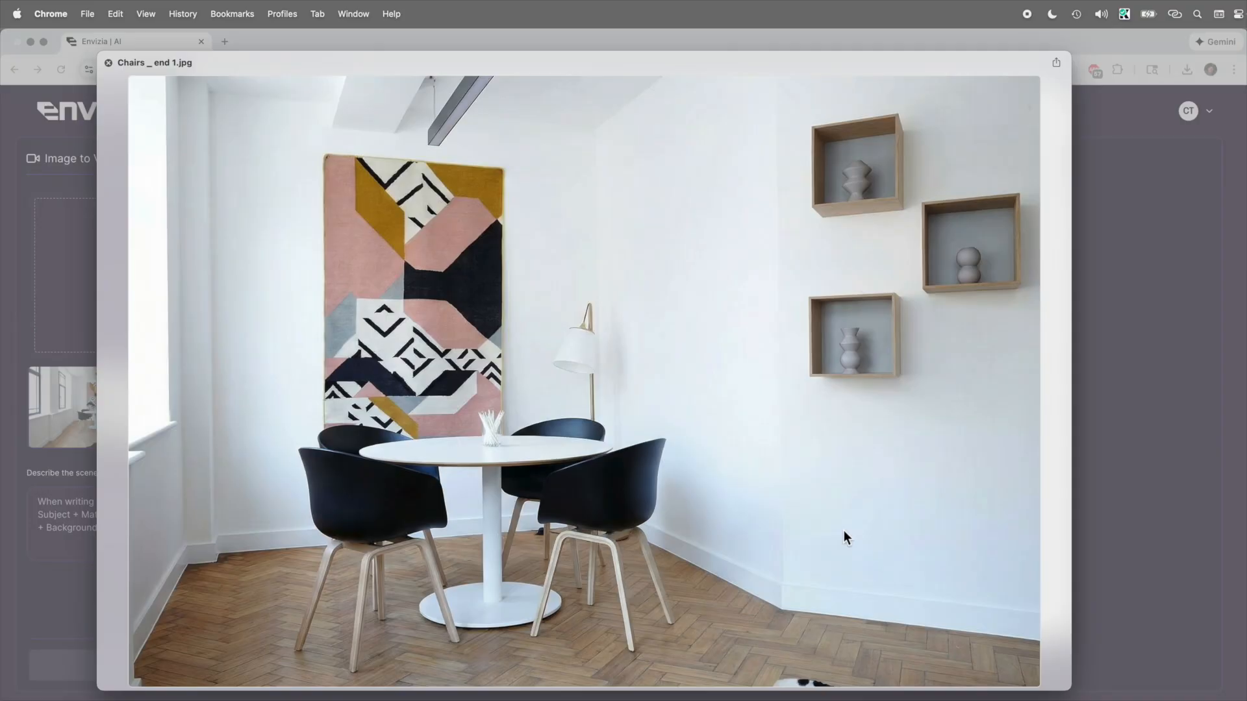
key(space)
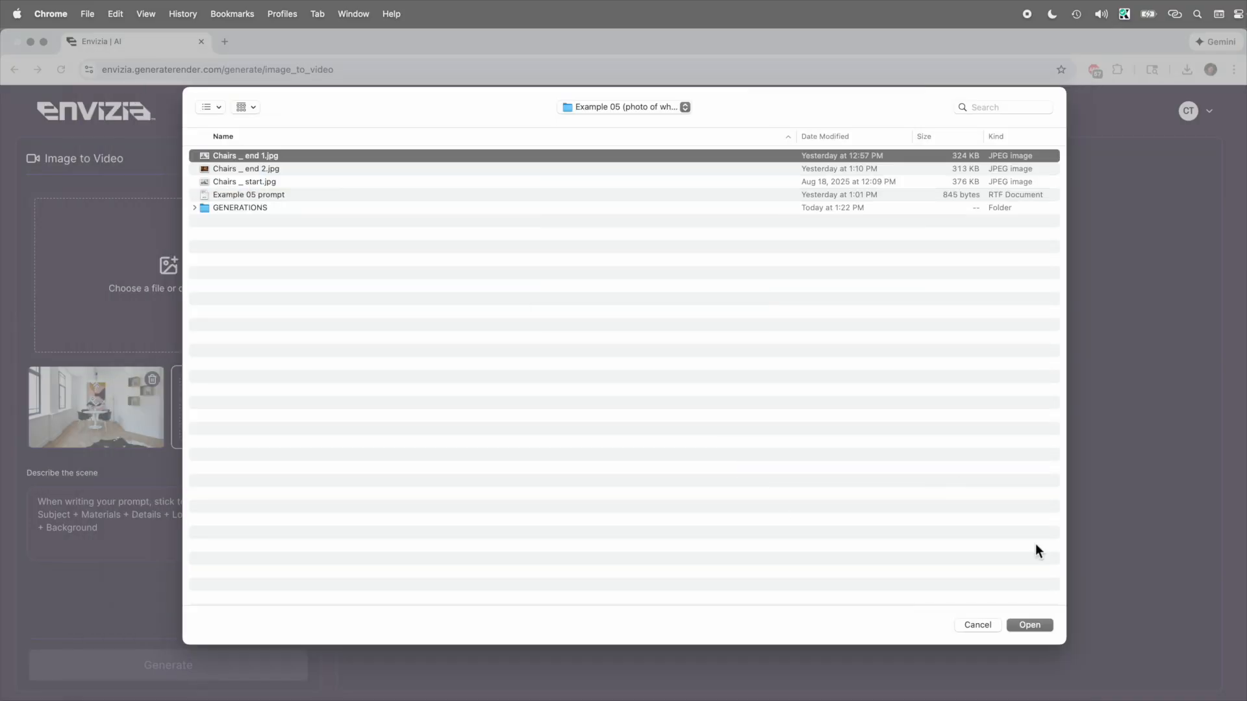
click(1028, 623)
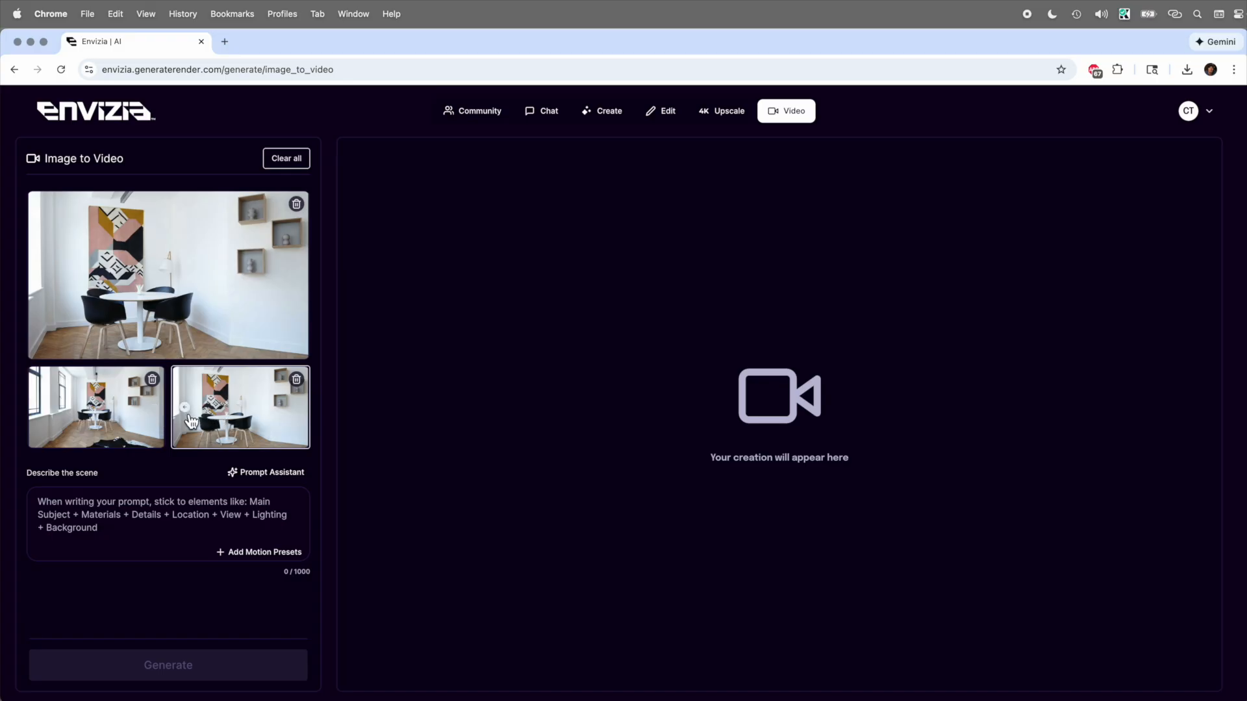
- Enter the prompt "Gentle smooth motion" and generate the video from the start and end frames
click(124, 529)
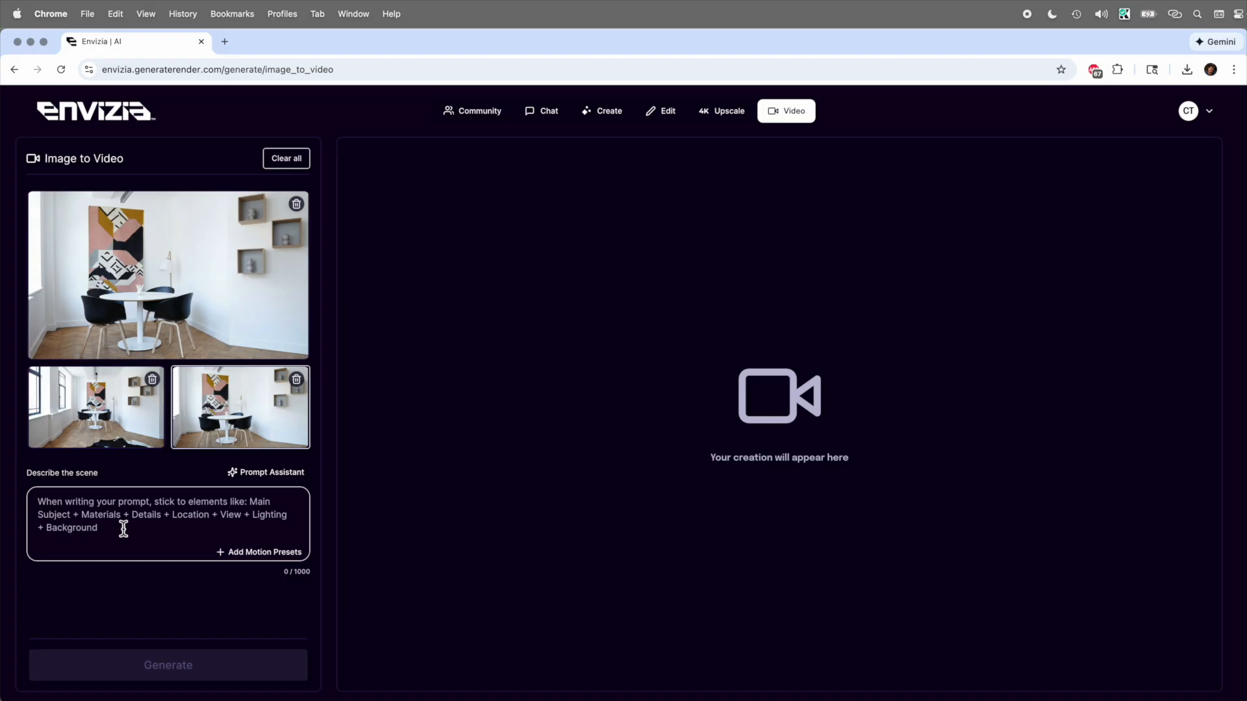
text(Gentle smooth motion)
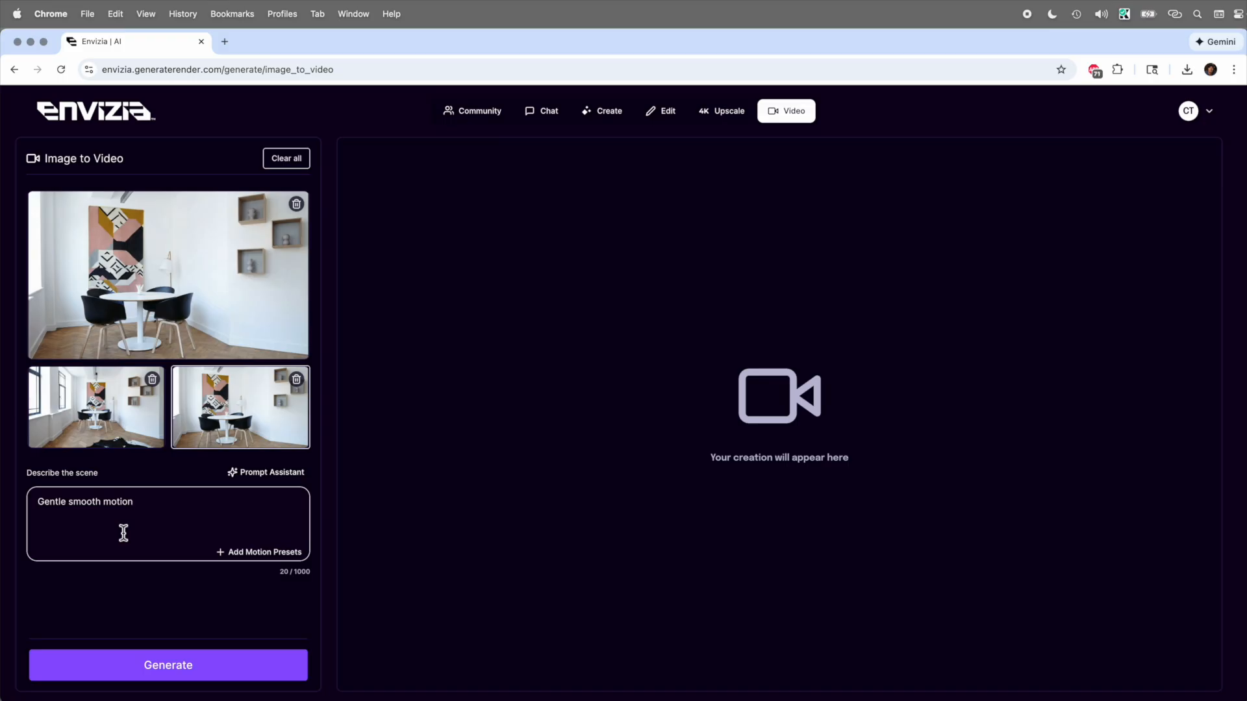
click(167, 666)
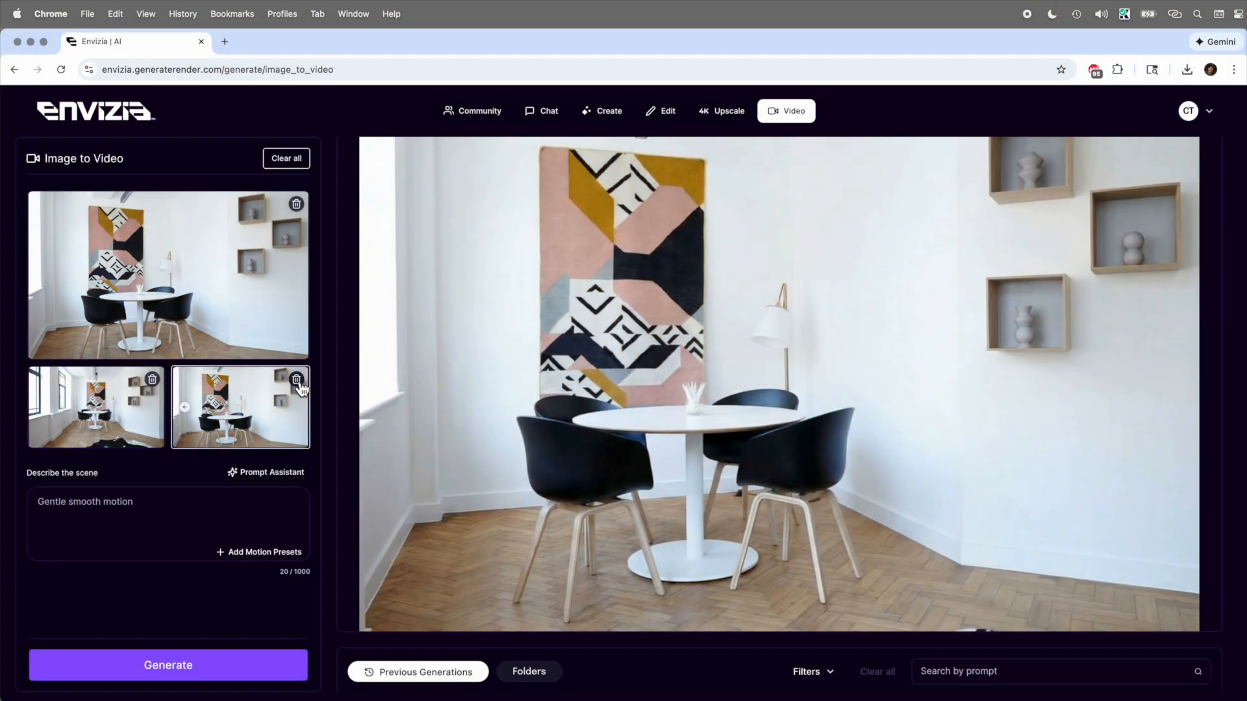
- Remove the current end frame and upload Chairs _ end 2.jpg as the new end frame
click(298, 380)
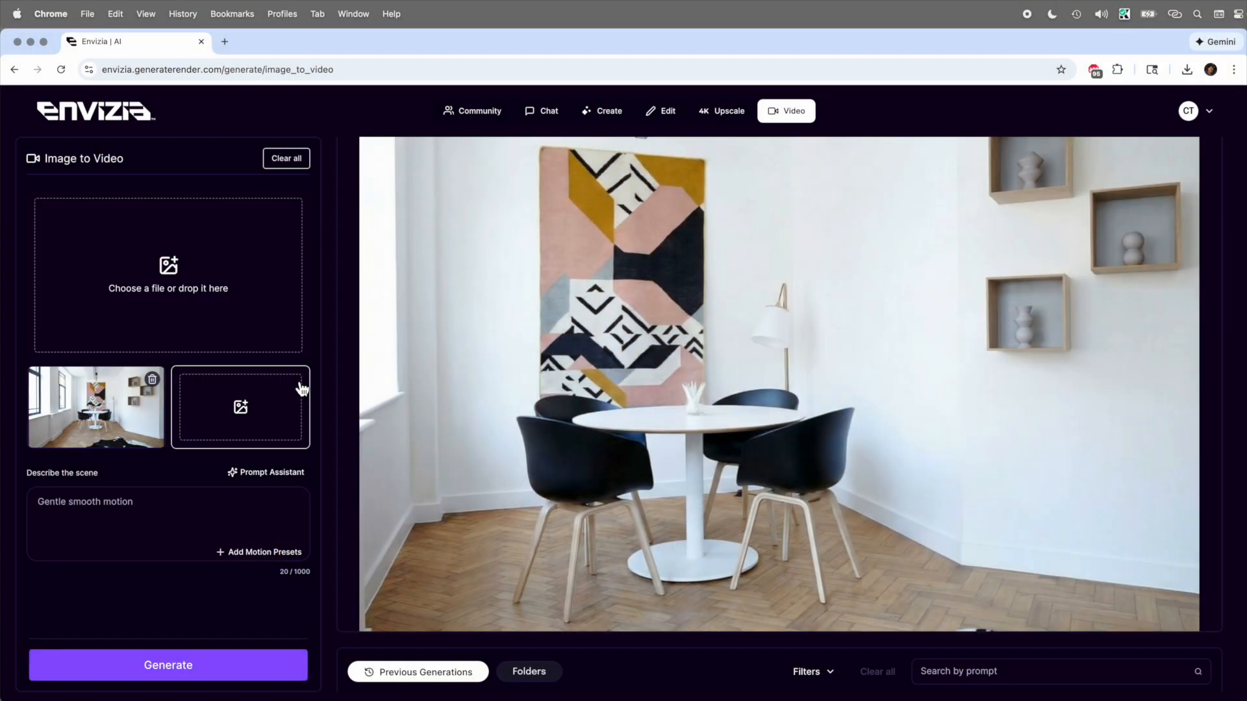
click(217, 334)
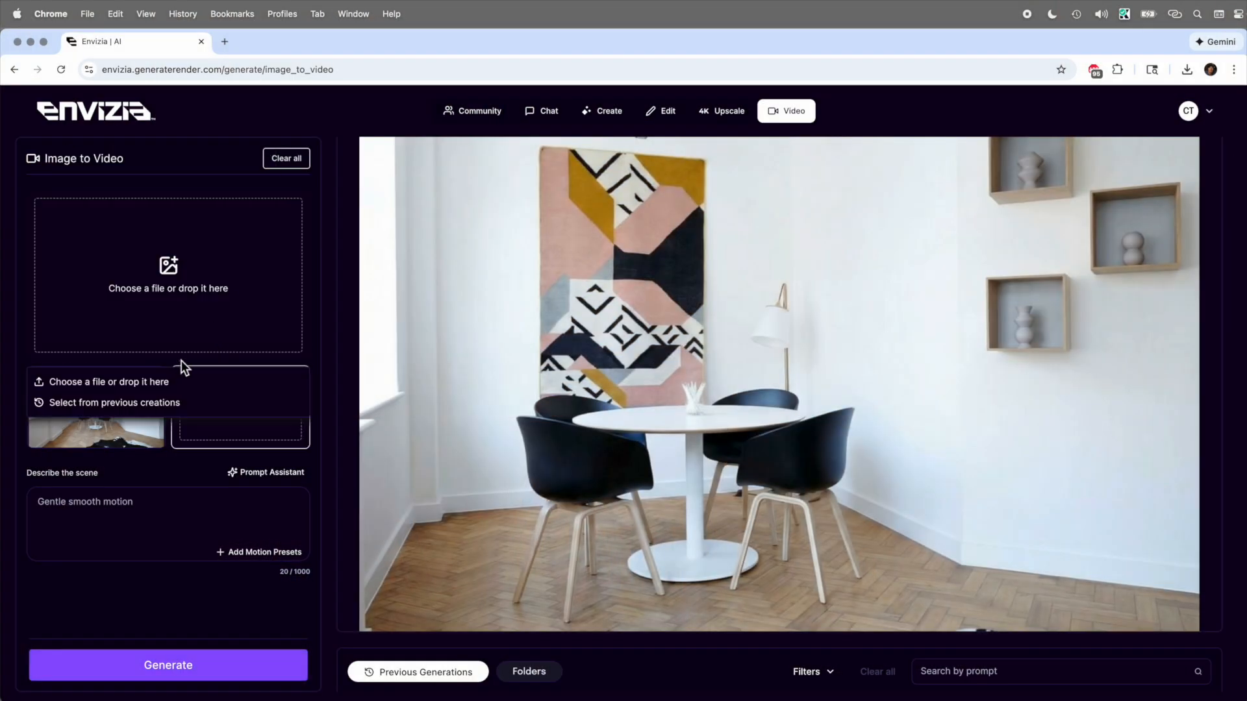
click(155, 389)
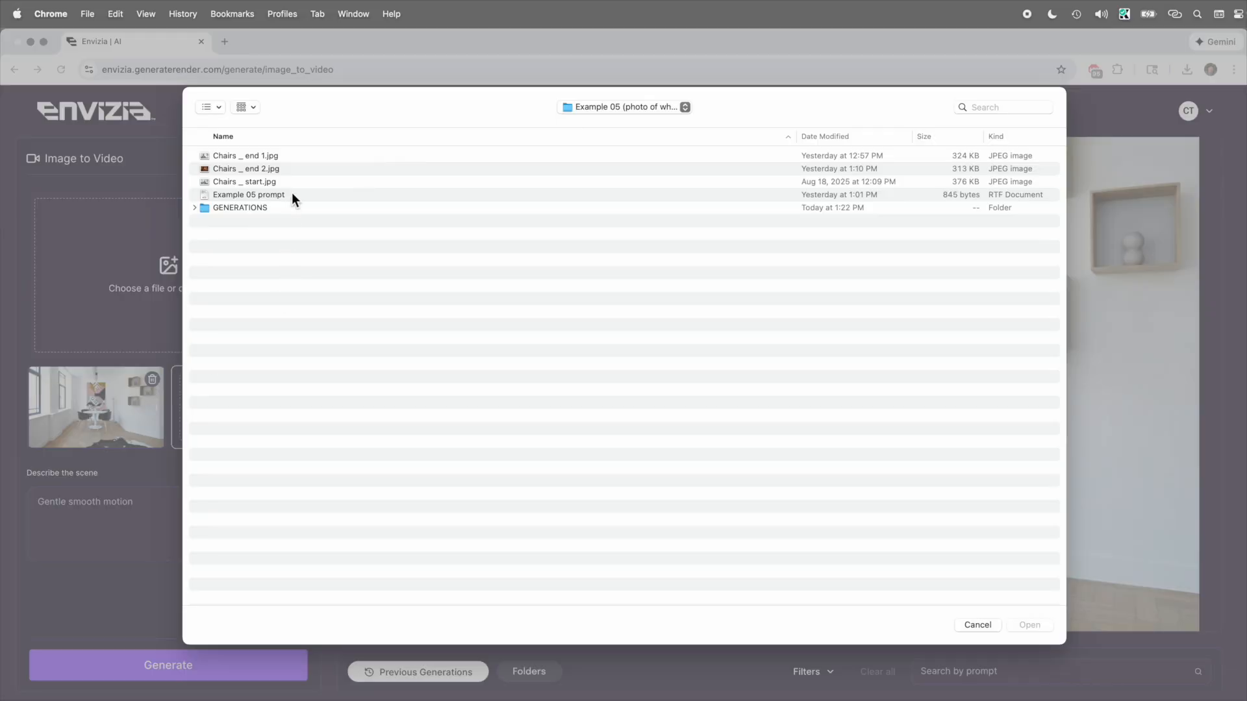
double_click(287, 168)
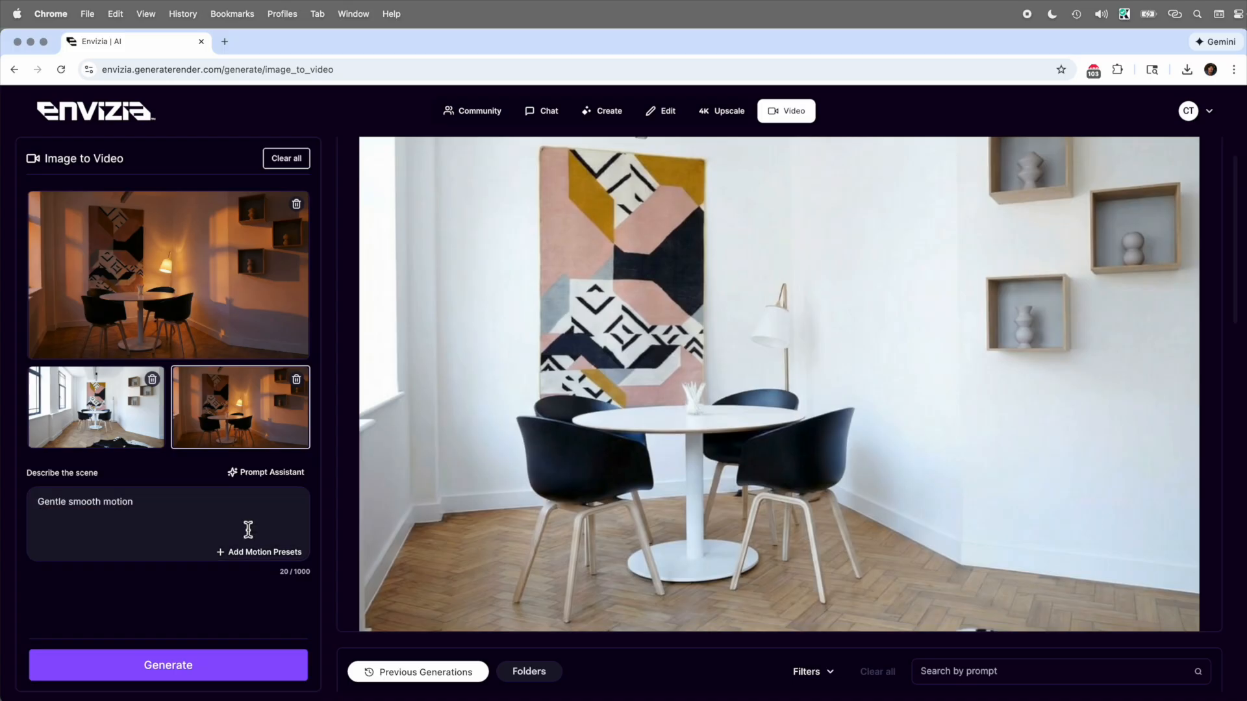
- Replace the prompt with "Change from day to night.", generate the video and play it
click(192, 520)
drag(195, 521, 45, 477)
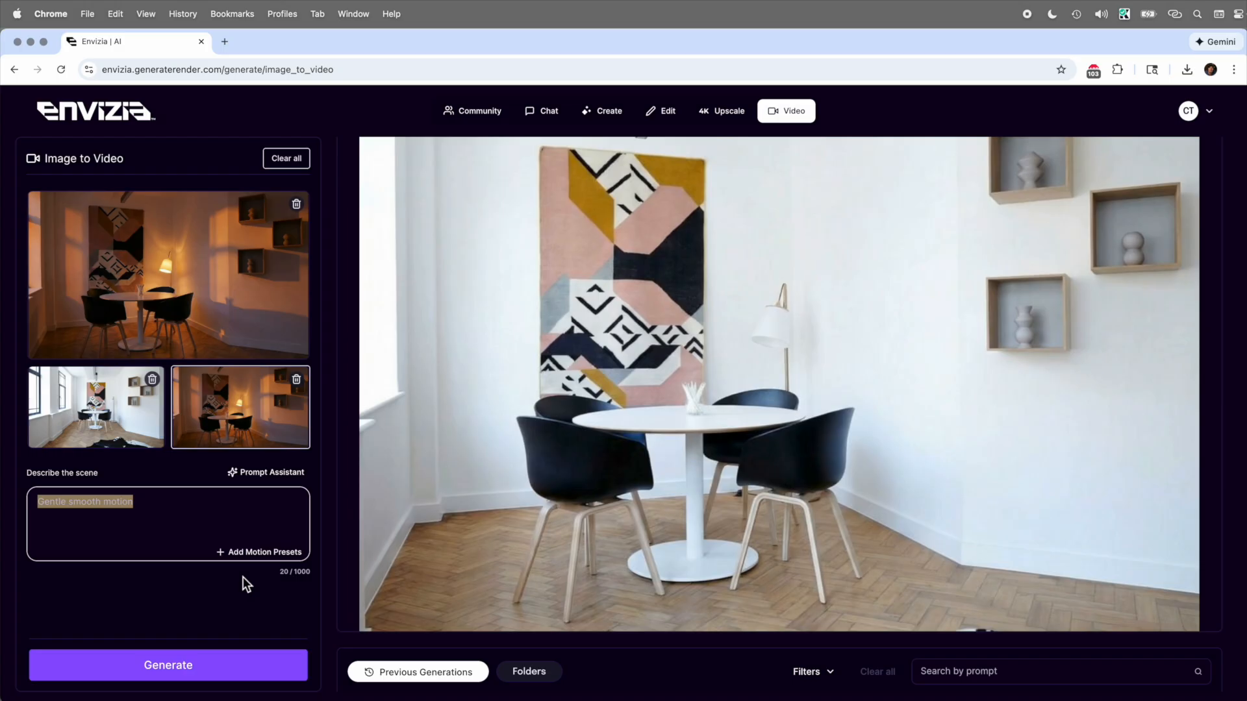
text(Change from day to night.)
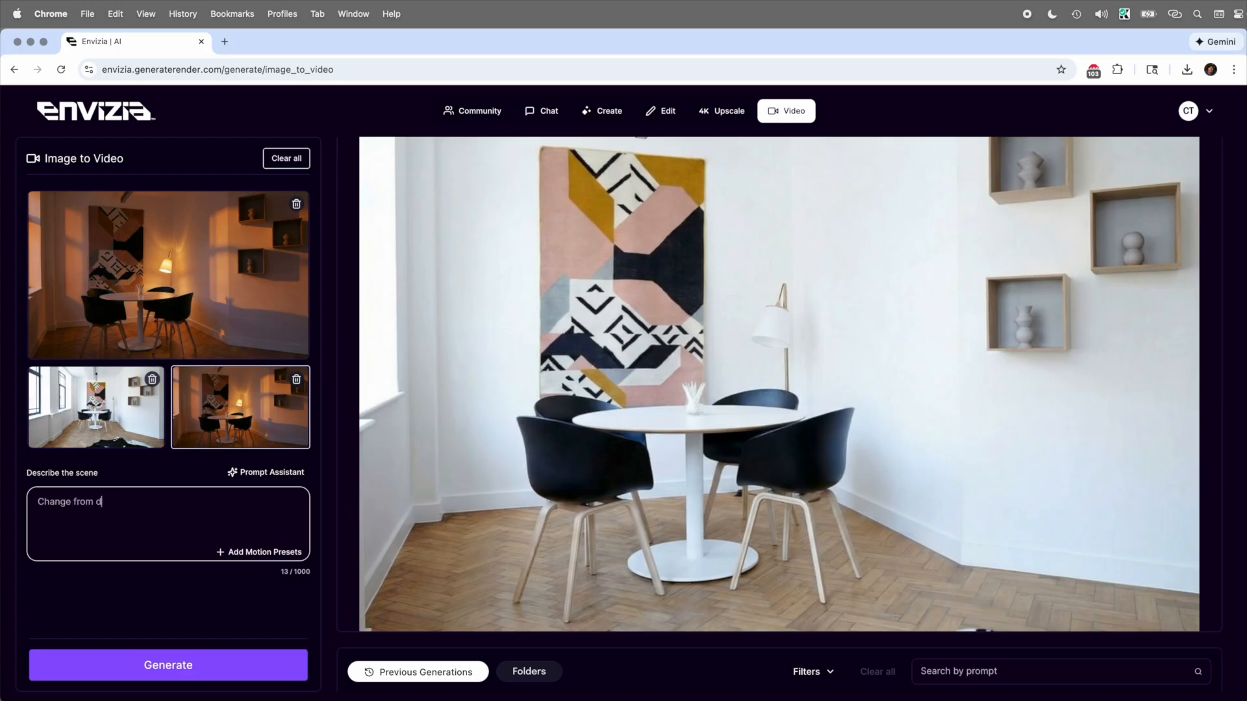
click(258, 675)
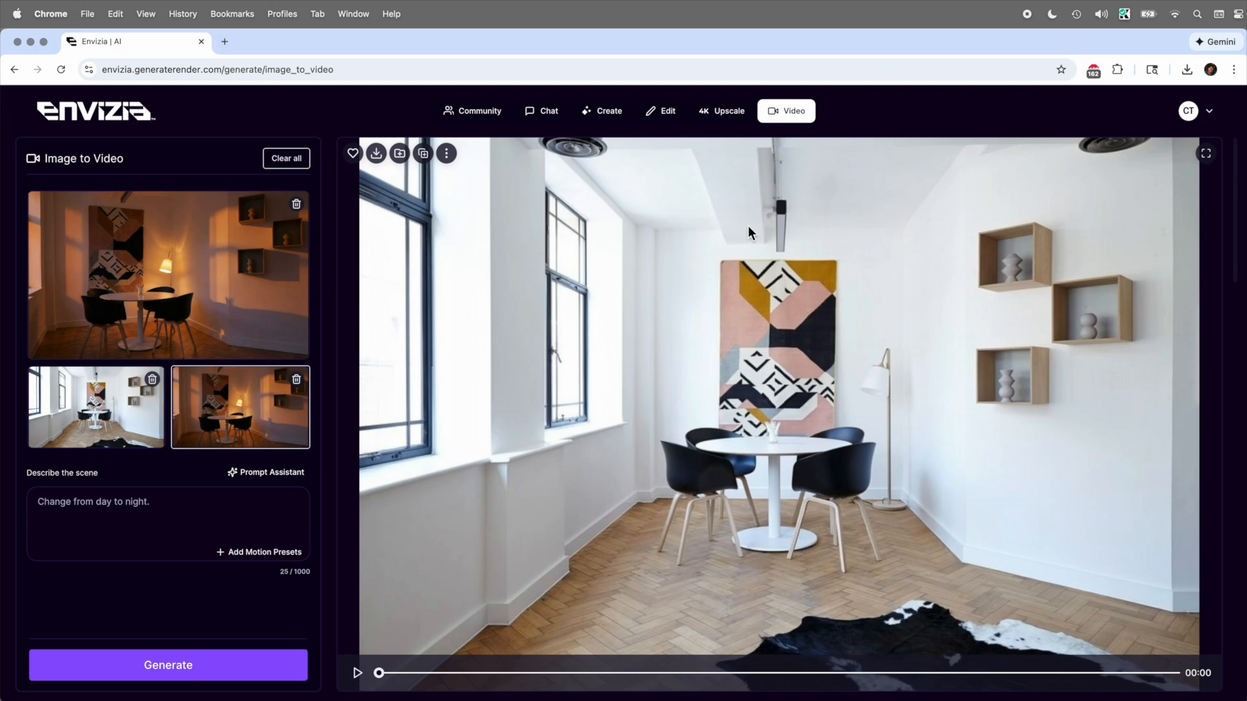
click(361, 673)
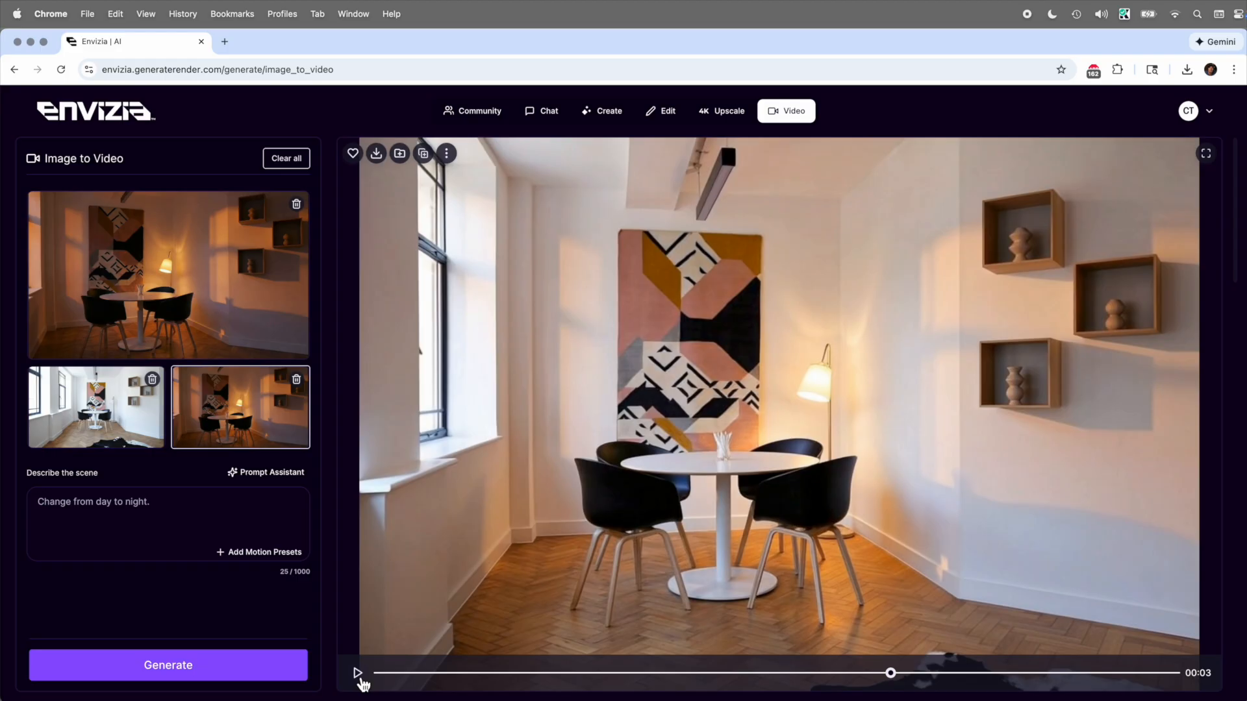
click(358, 674)
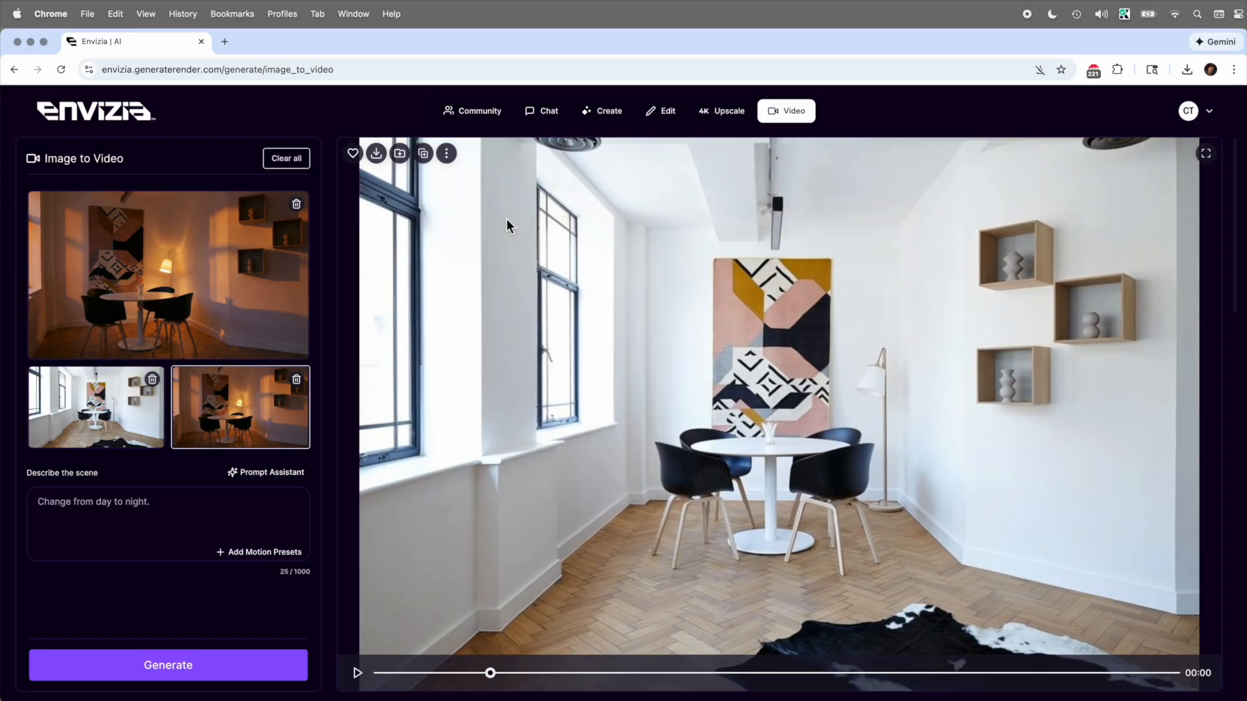
- In Chat, attach the wood-panelled living-room image and the marked-up reference Example 04 Blinds level source.jpg
click(540, 124)
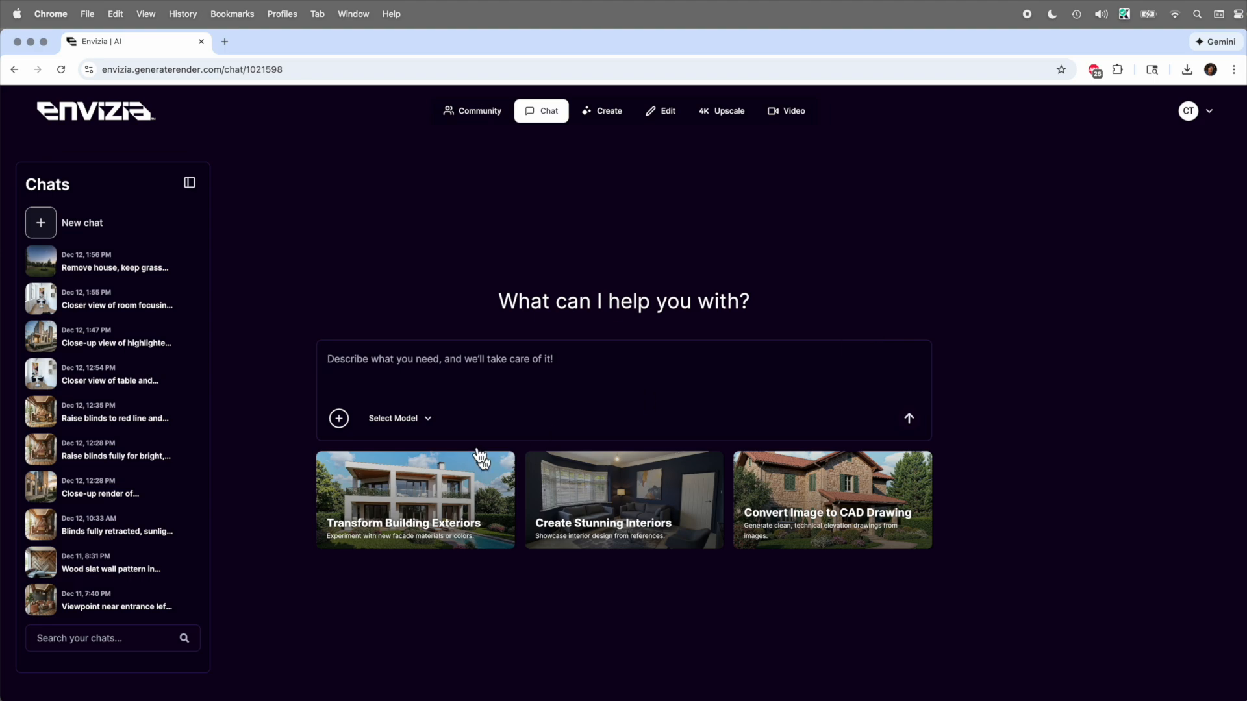
click(344, 423)
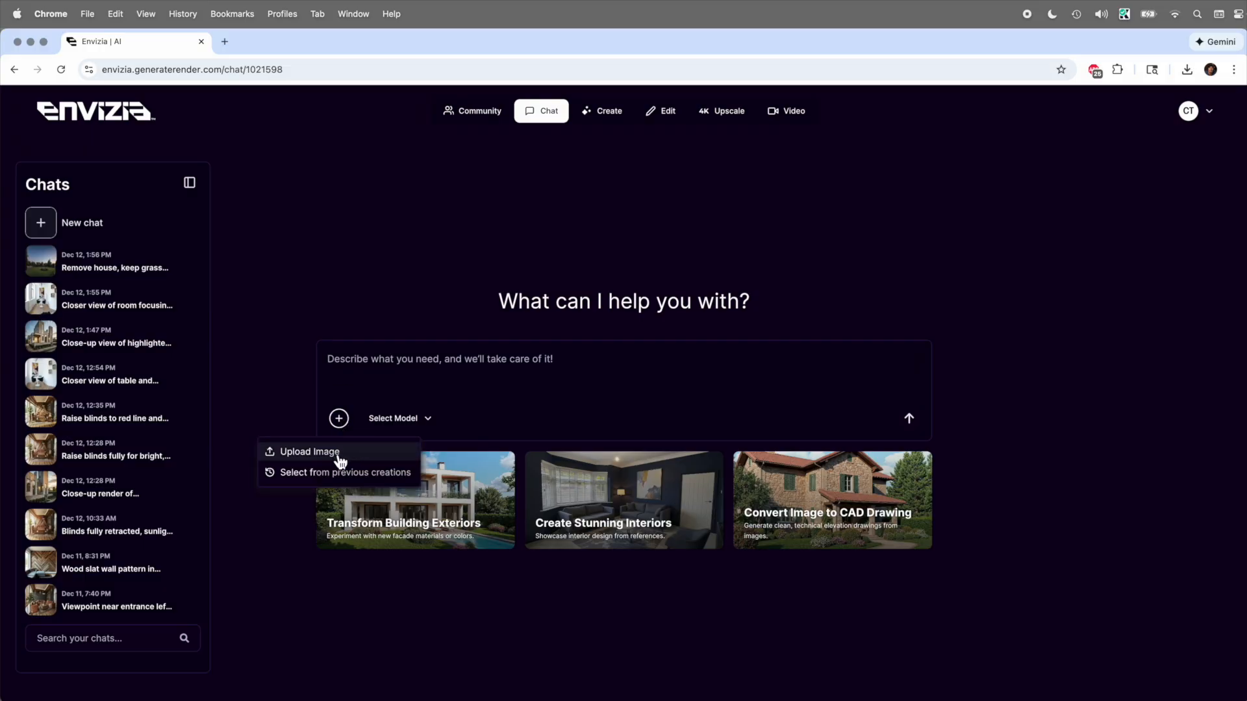
click(311, 452)
key(Return)
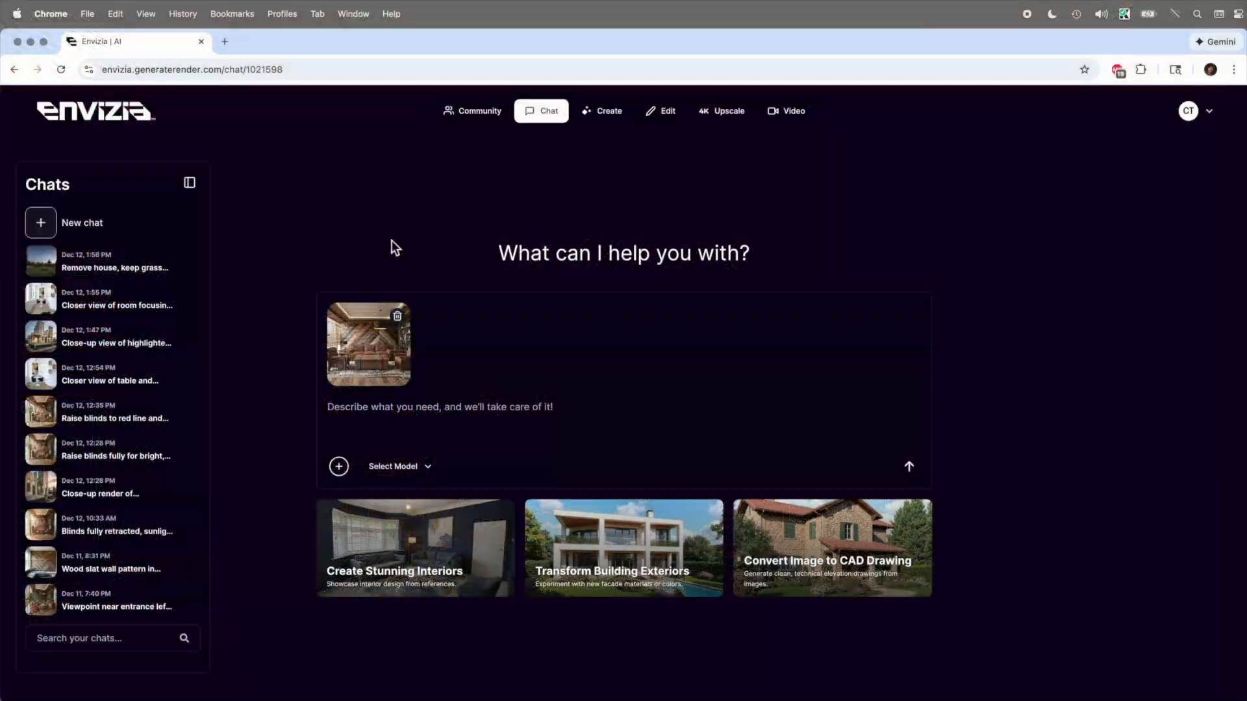
click(339, 466)
click(305, 499)
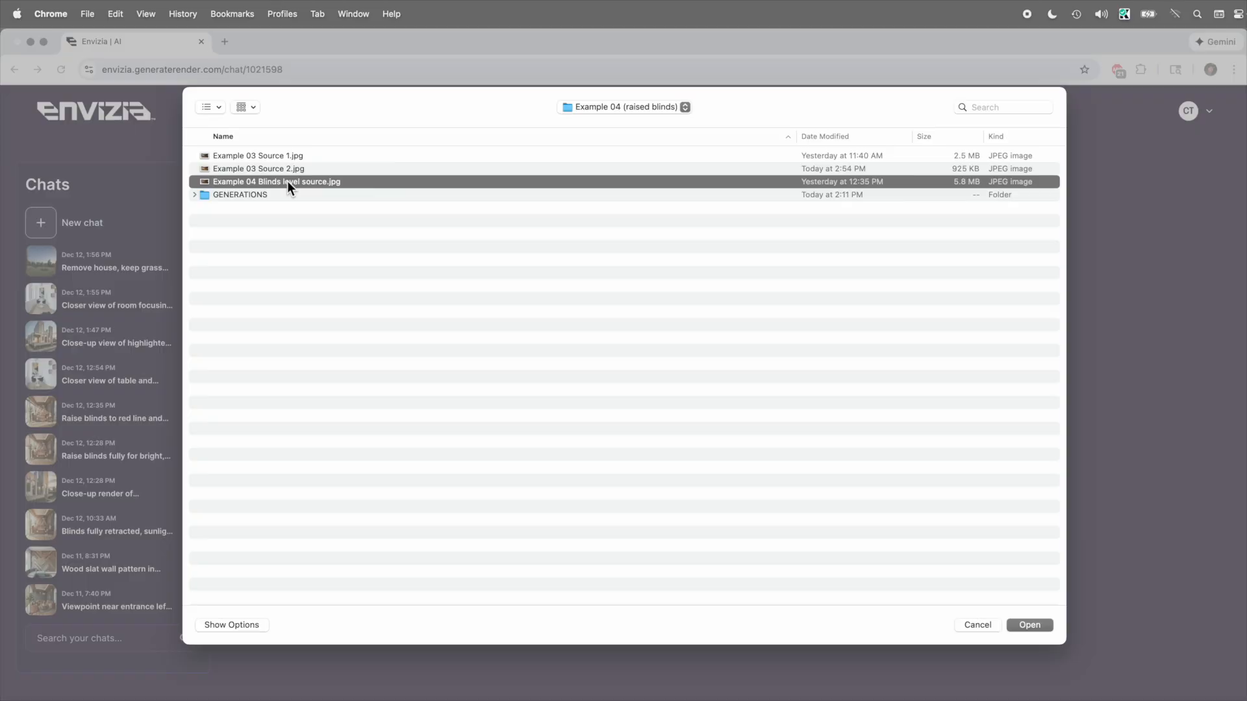
double_click(287, 180)
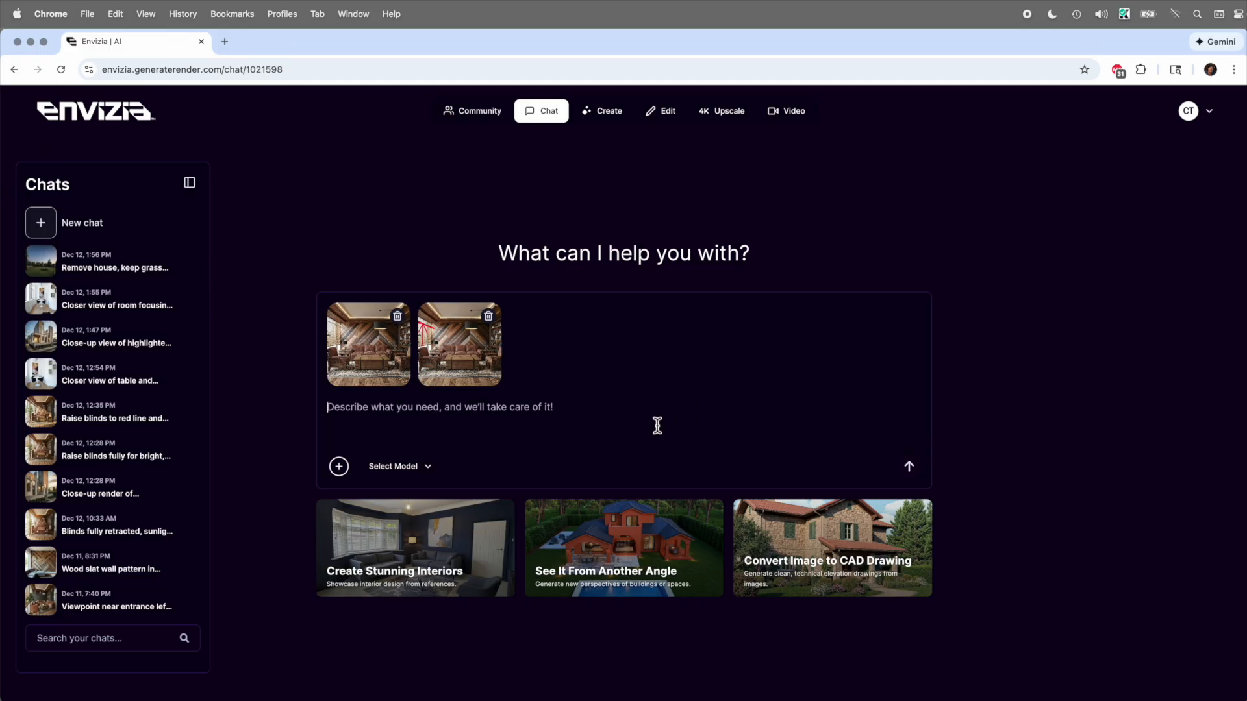
- Submit a prompt asking to retract the blinds in the source image to the red-arrow line, keeping everything else as is
text(Attached are two images, one is a reference for where I want the blinds to be retracted to. The image with the red arrows and line indicate where I want the blinds to be. Can you retract the blinds, using the other image as source, to the point indicated. Maintain everything else in the seen as is.)
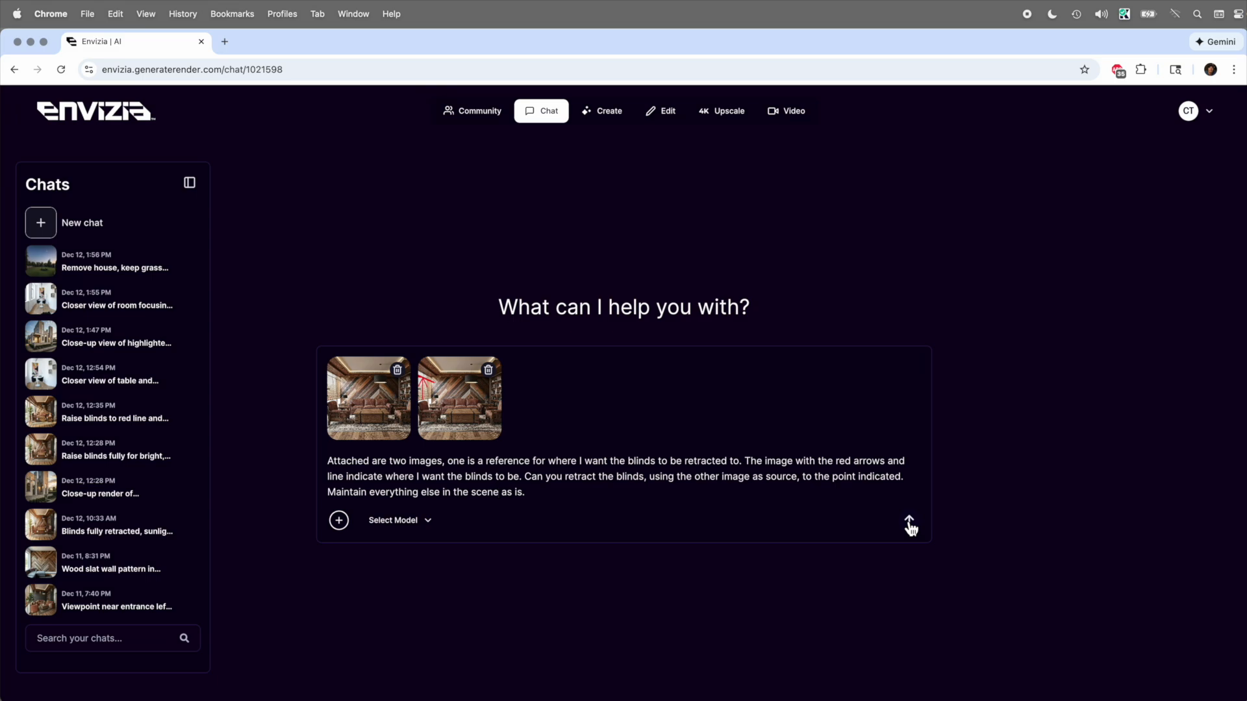
click(910, 524)
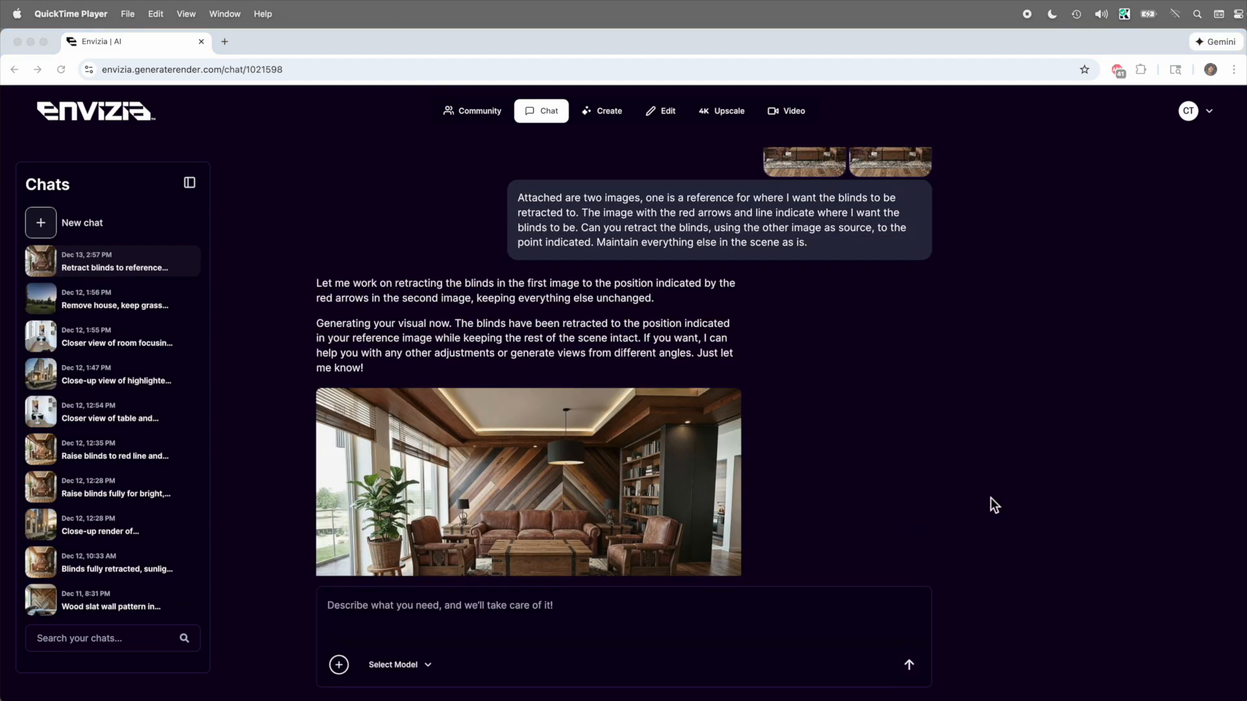
- Enlarge the generated retracted-blinds image, compare it with the original using the before/after slider, and close it
click(660, 466)
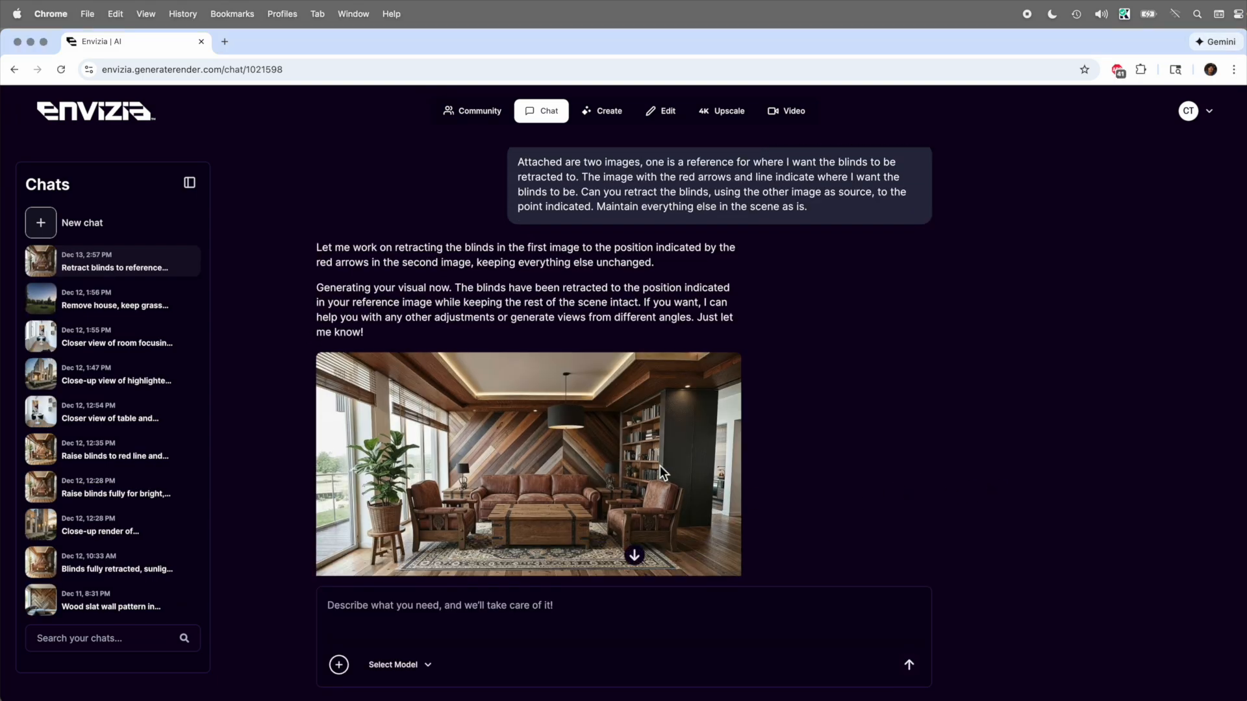
click(656, 458)
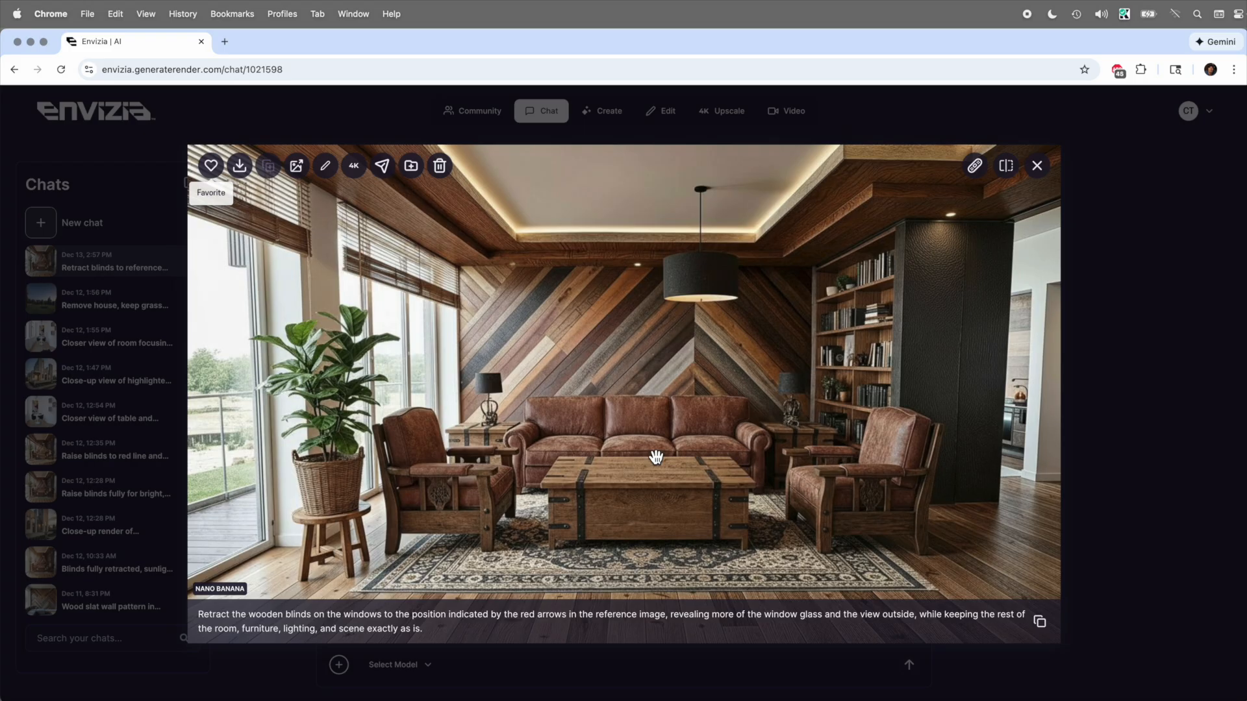
click(1006, 166)
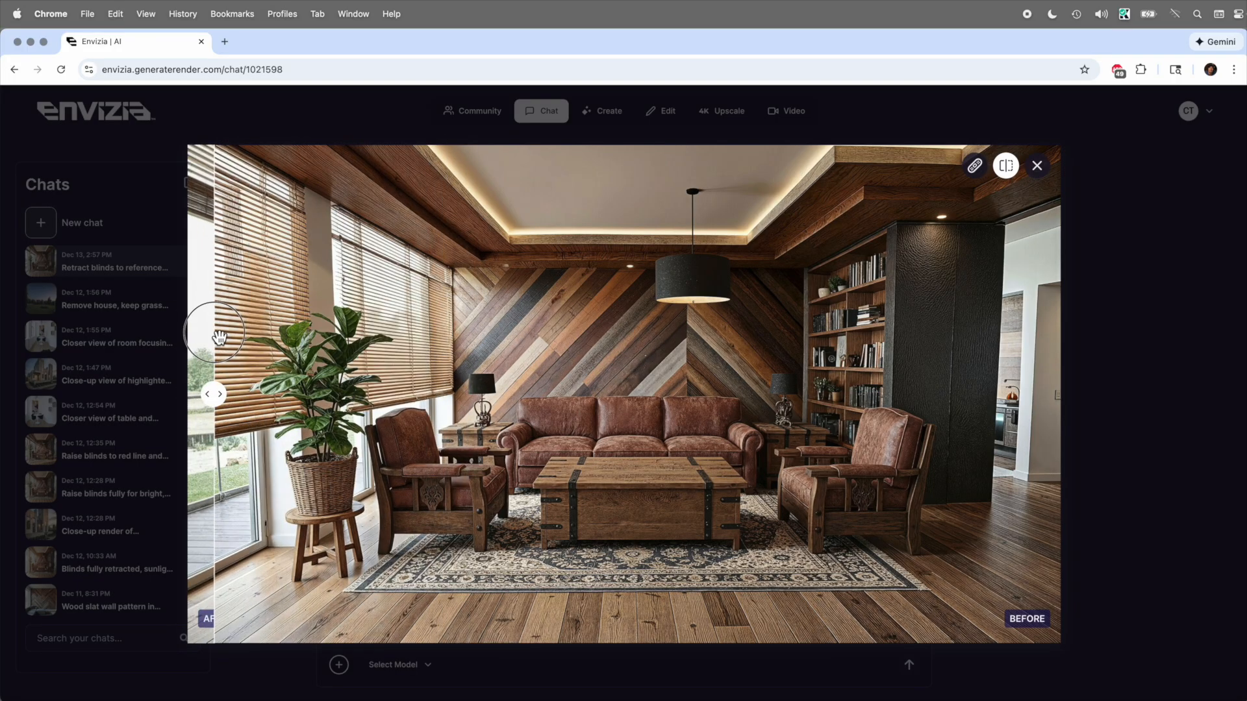
click(1089, 130)
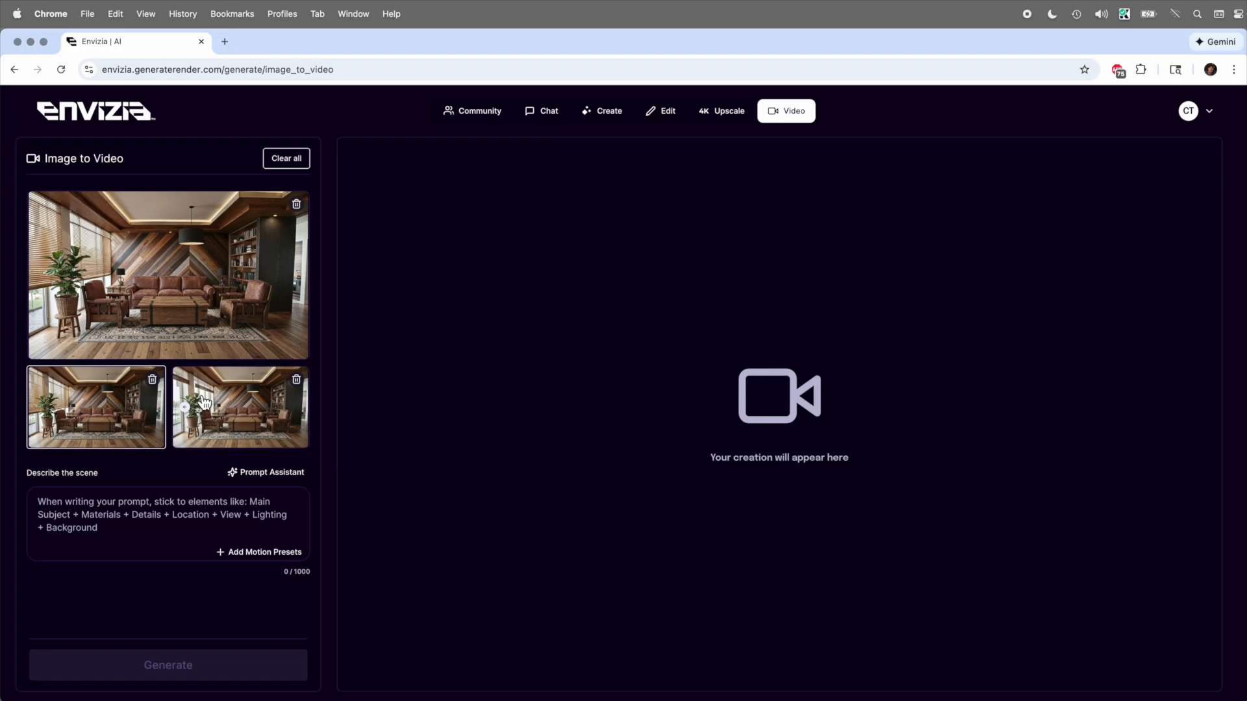
- Enter the prompt "Raise the blinds so the sun comes streaming in." and generate the video from the two living-room frames
click(127, 529)
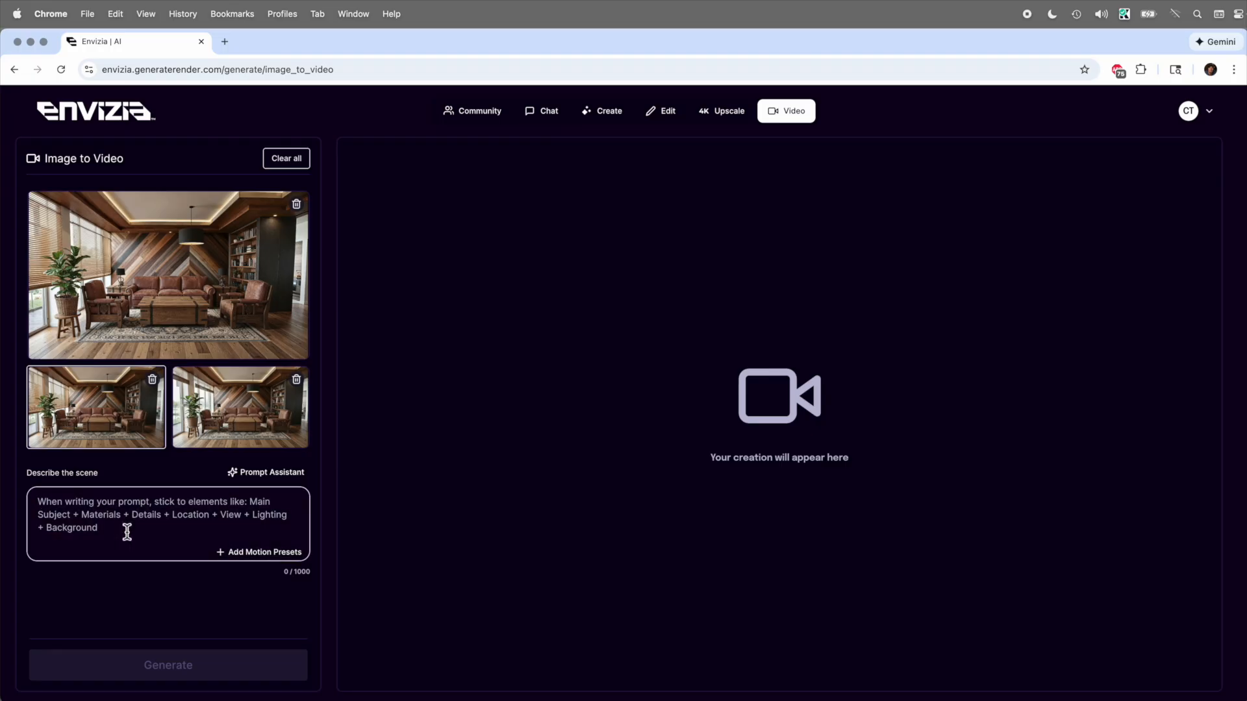
text(Raise the blinds )
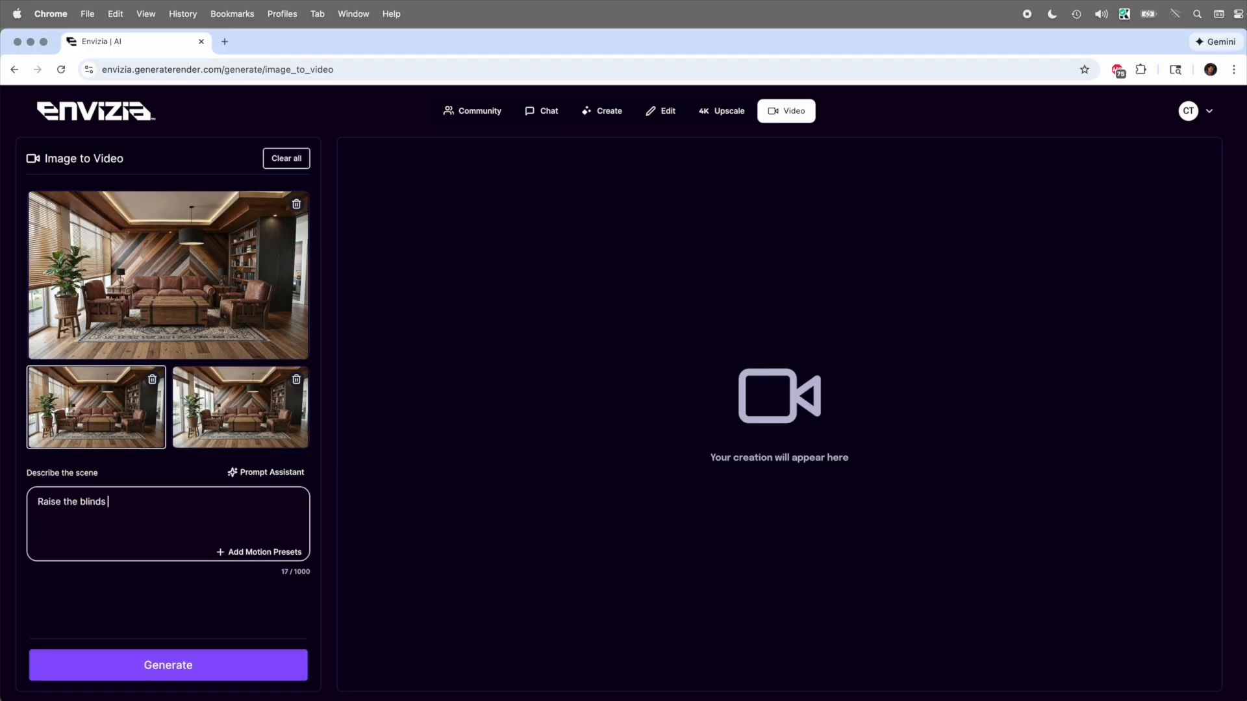
text(so the sun comes streaming in.)
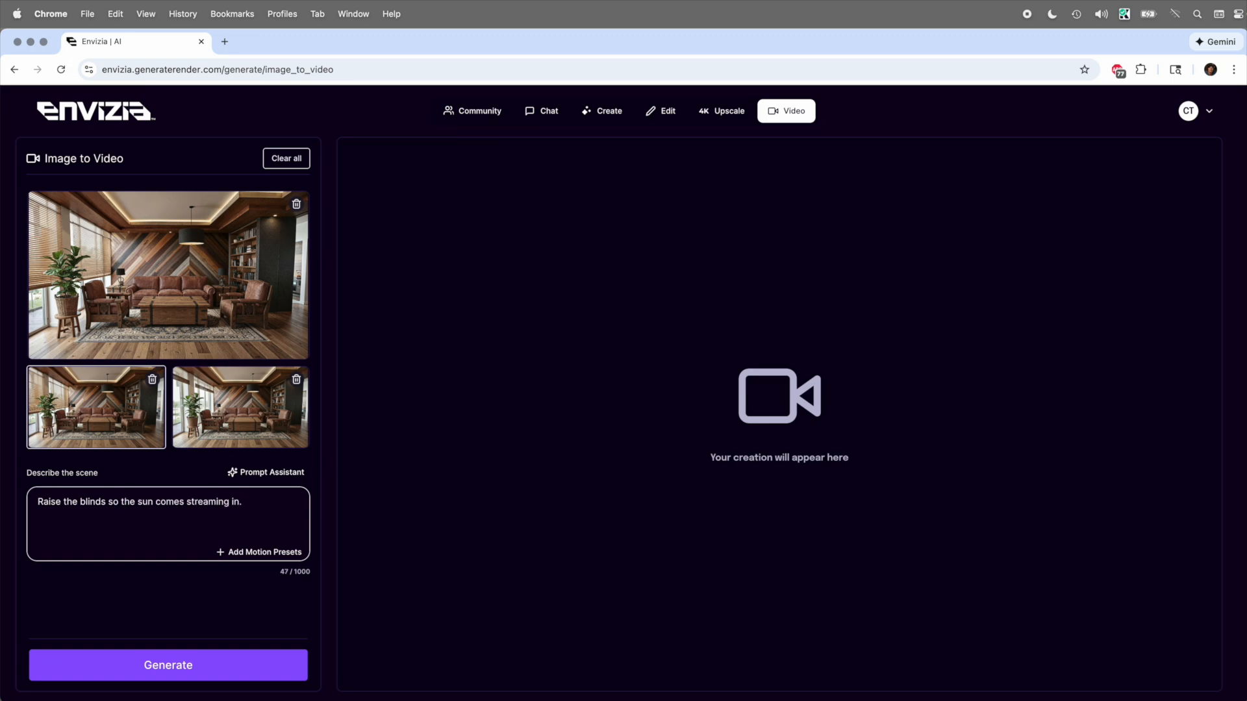
click(161, 672)
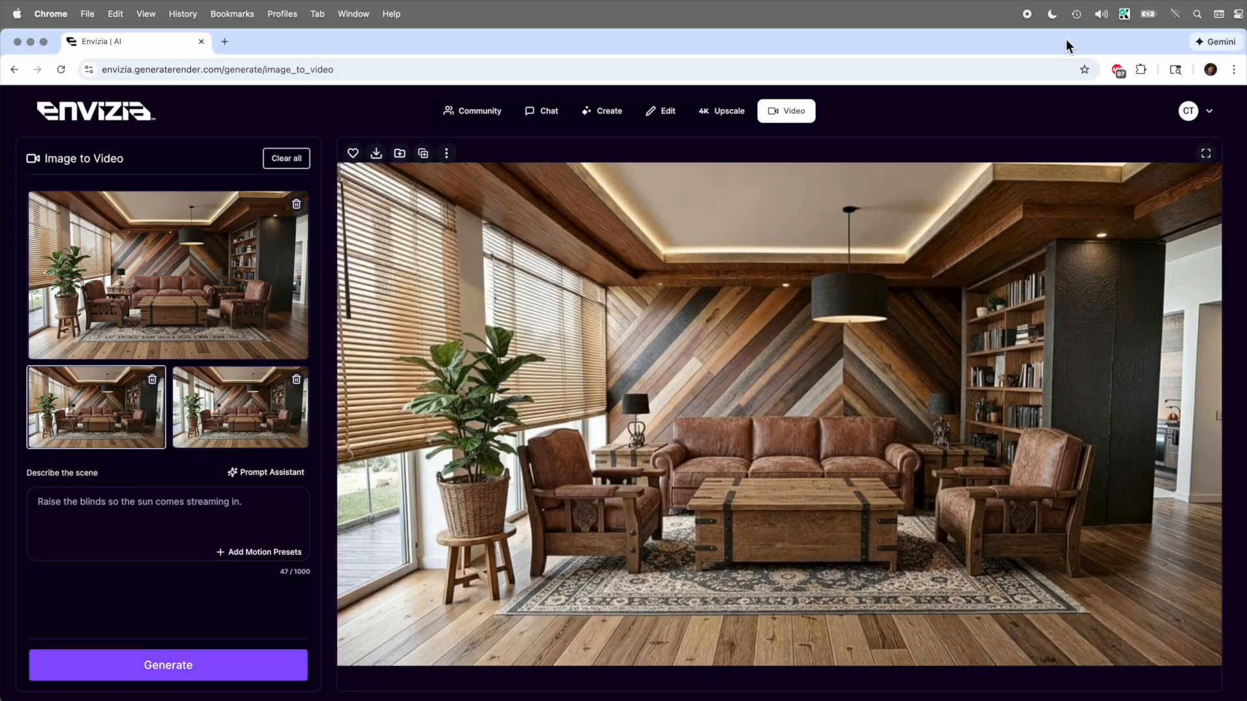
mouse_move(729, 329)
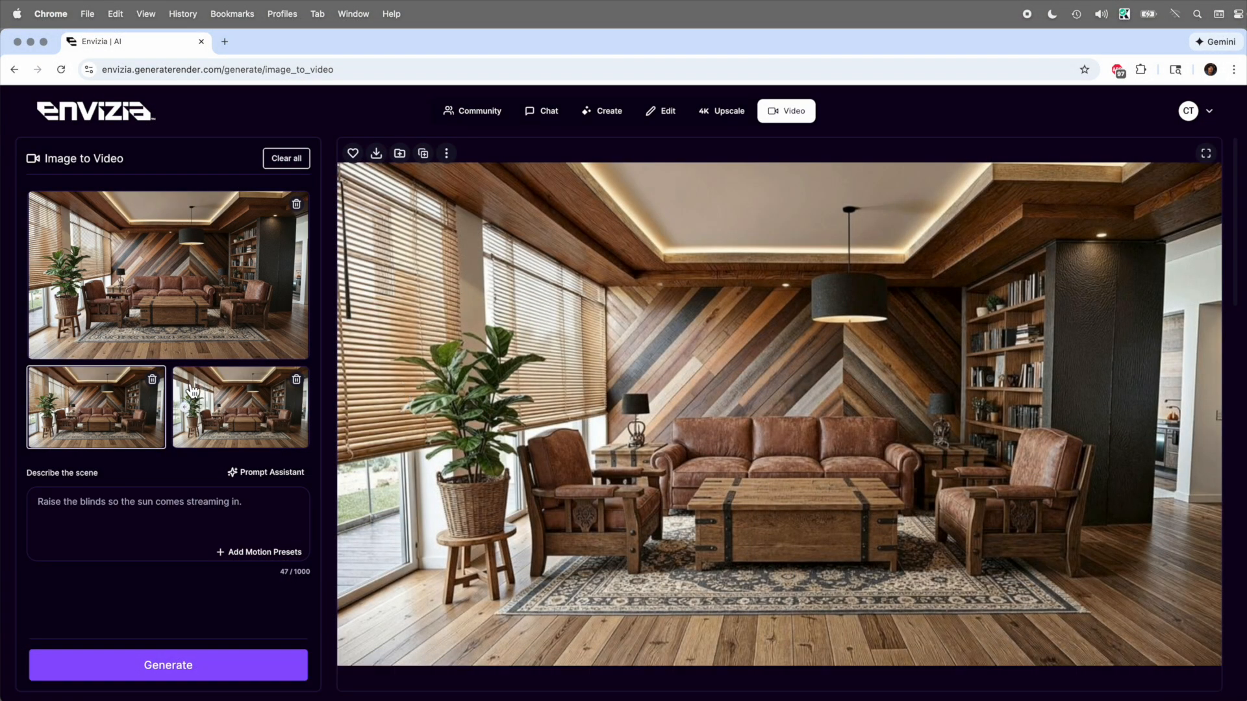
mouse_move(410, 385)
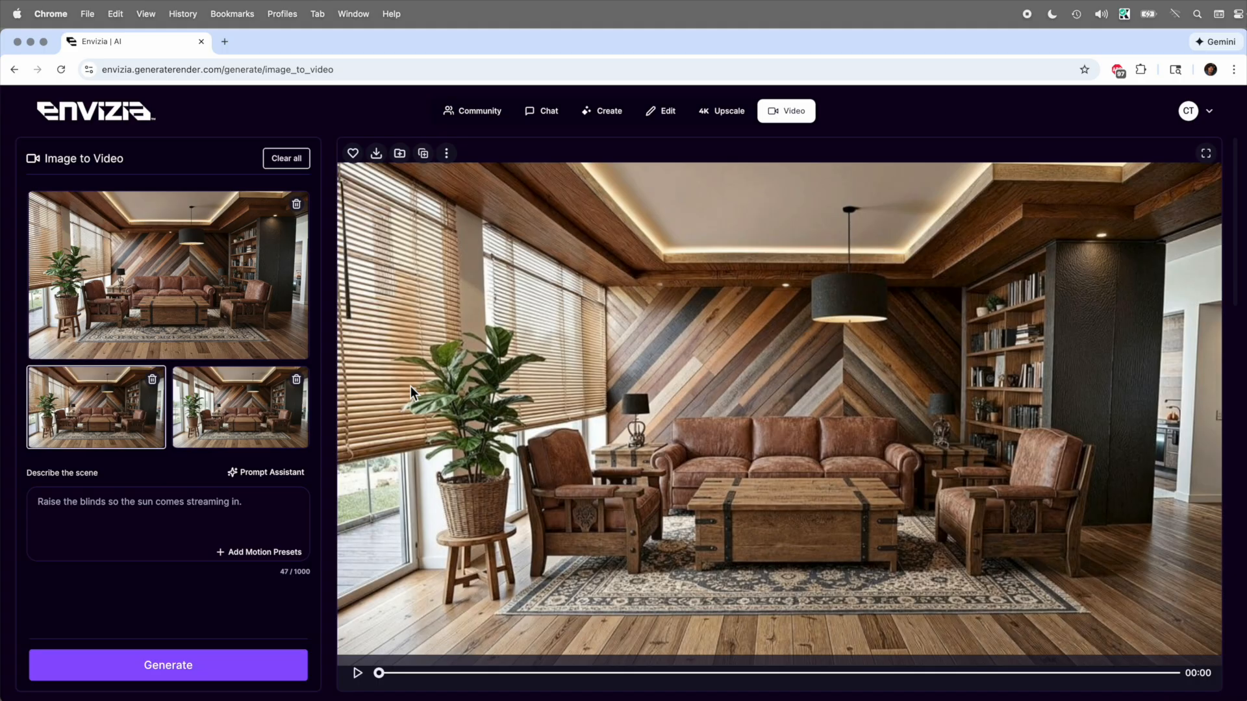